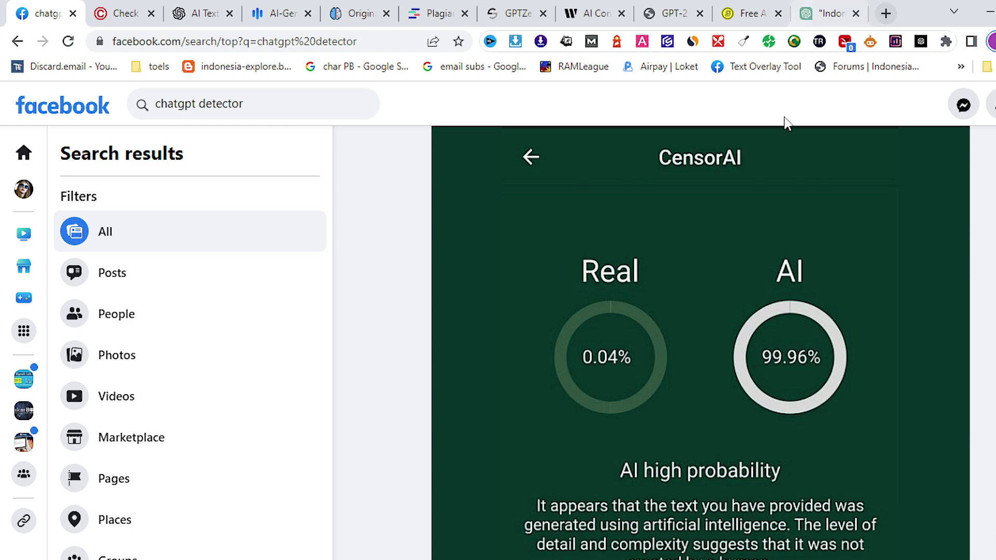
# - Examine the Facebook post showing a CensorAI result for a ChatGPT-written essay on software engineering
pyautogui.scroll(2, 785, 199)
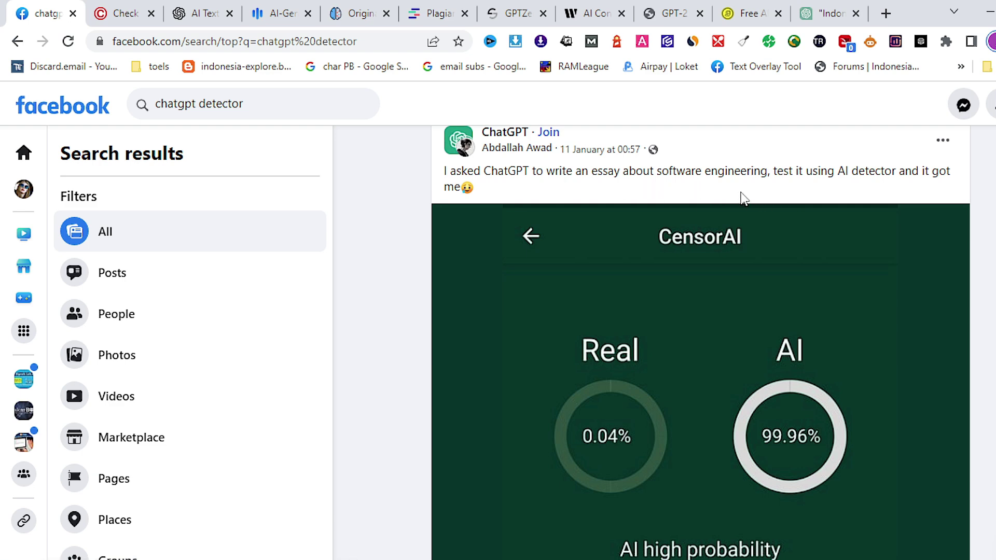
pyautogui.scroll(-2, 742, 198)
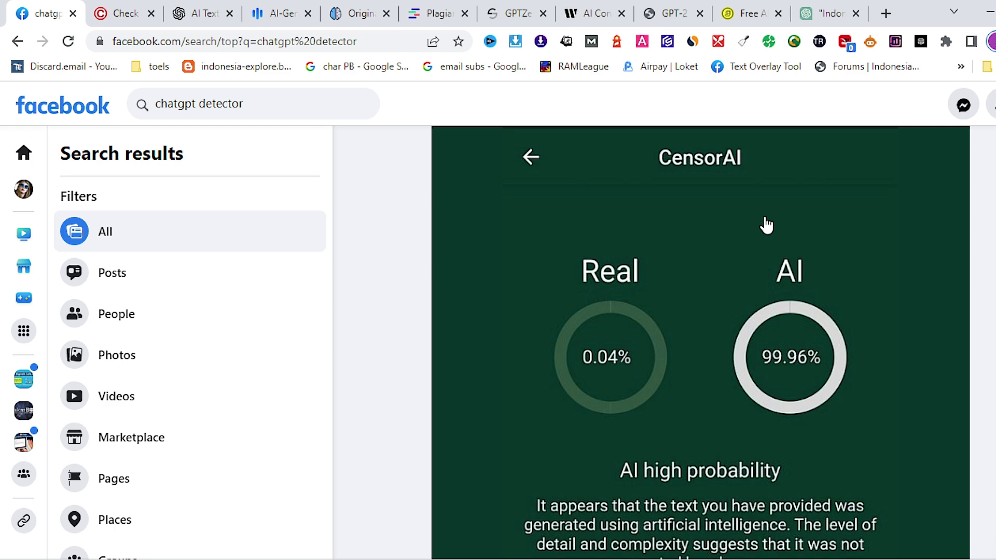
pyautogui.scroll(2, 766, 224)
pyautogui.scroll(-3, 766, 225)
pyautogui.scroll(1, 767, 224)
# - Look over the 1Text.com plagiarism checker and the ChatGPT blog article, and close the 1Text.com page
pyautogui.click(130, 13)
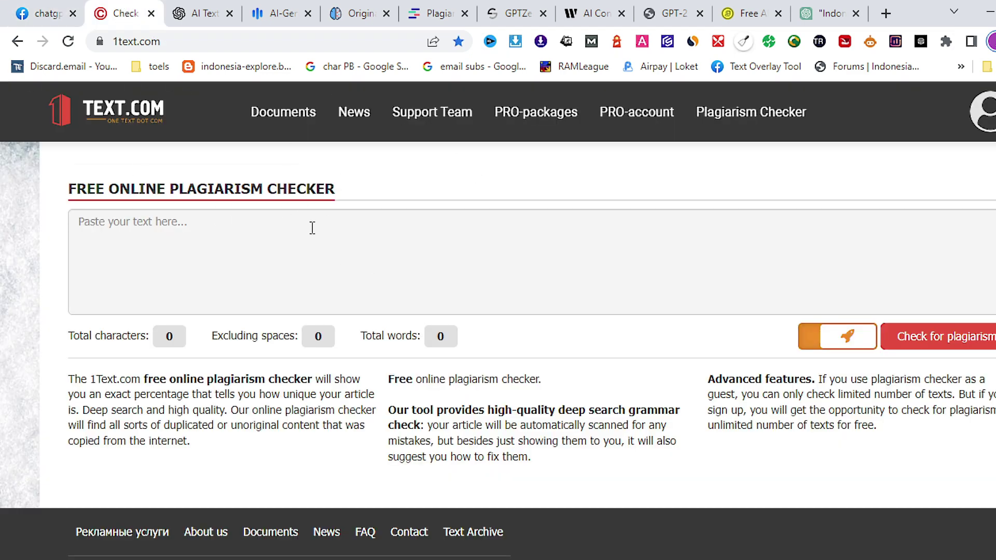
pyautogui.click(817, 21)
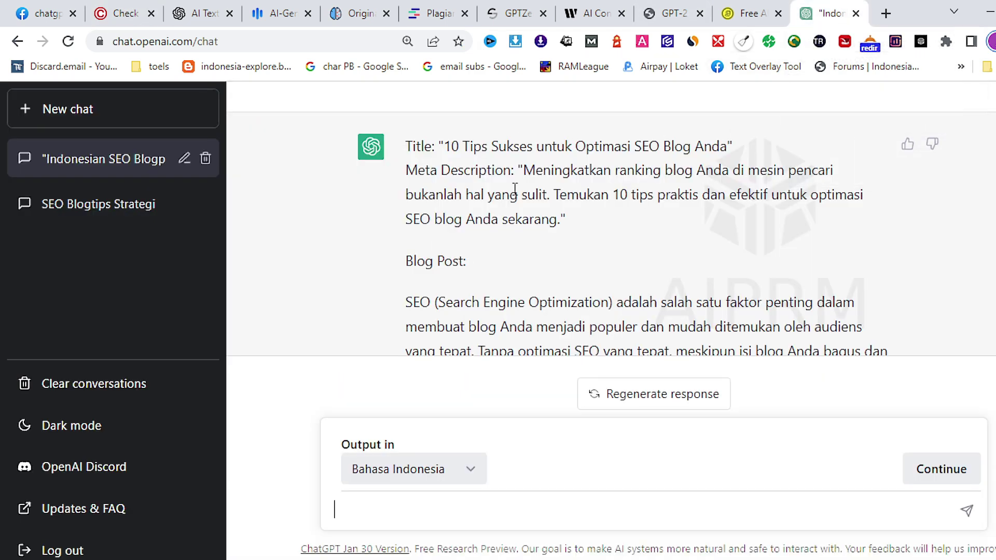
pyautogui.scroll(-4, 515, 188)
pyautogui.click(124, 13)
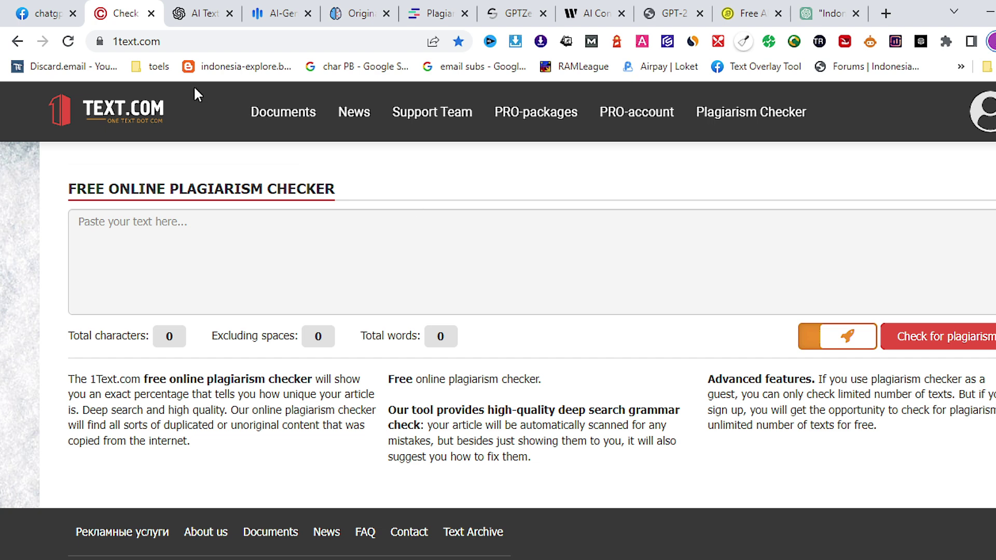
pyautogui.click(152, 14)
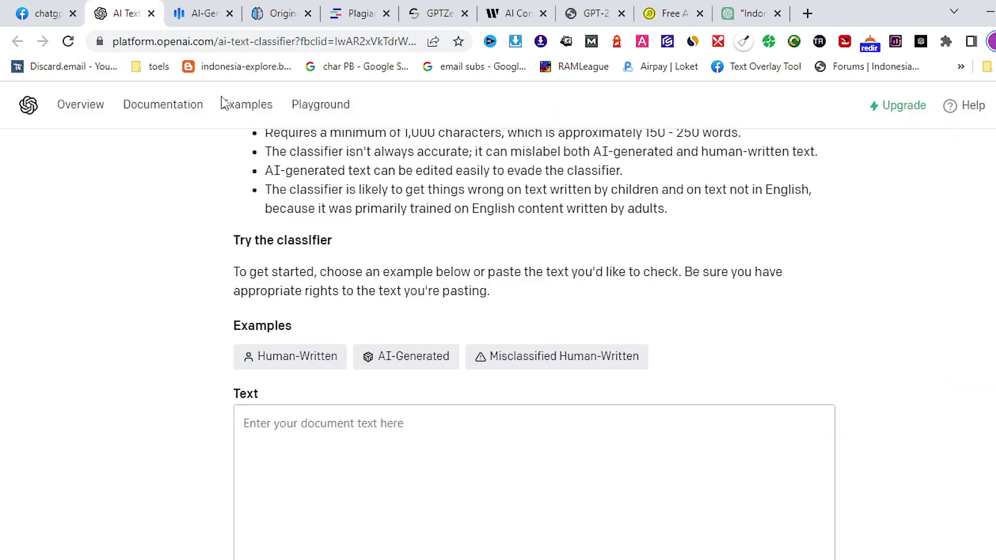
# - Review the AI Text Classifier's description and current limitations down to its document text field
pyautogui.scroll(5, 513, 184)
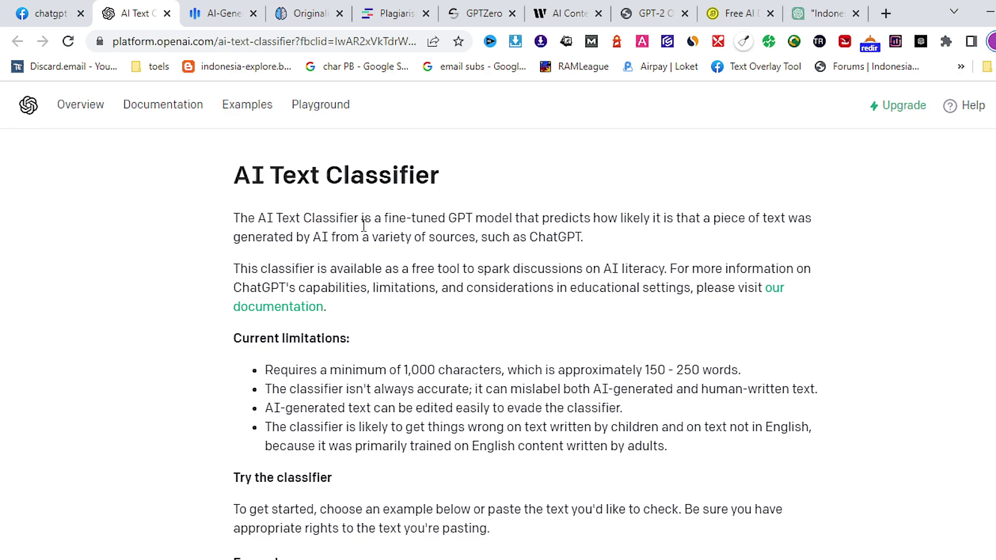
pyautogui.scroll(-6, 364, 226)
pyautogui.scroll(-2, 364, 228)
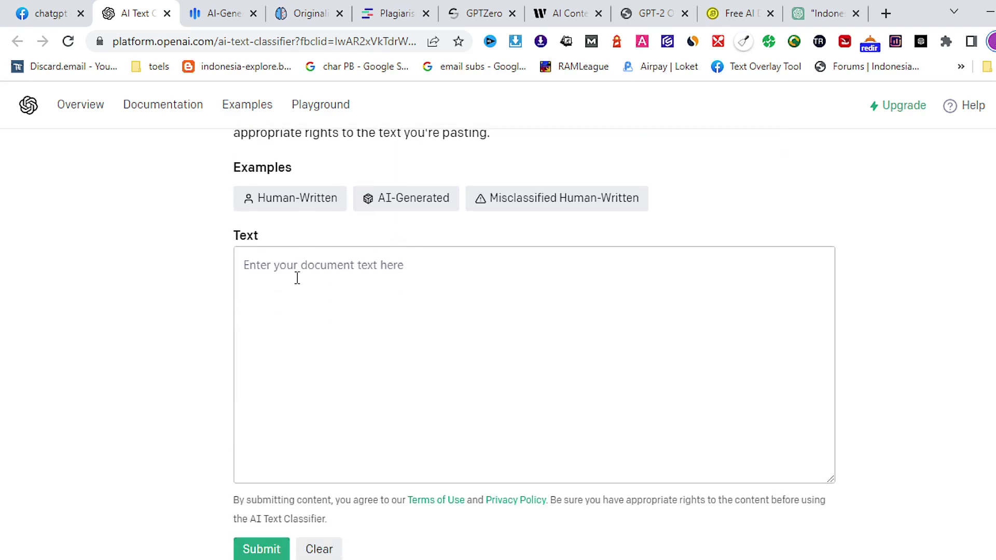
# - Copy the ChatGPT blog post body, from the SEO introduction through the closing paragraph after the 10 tips
pyautogui.click(825, 15)
pyautogui.scroll(-2, 750, 169)
pyautogui.scroll(8, 751, 170)
pyautogui.scroll(-2, 381, 224)
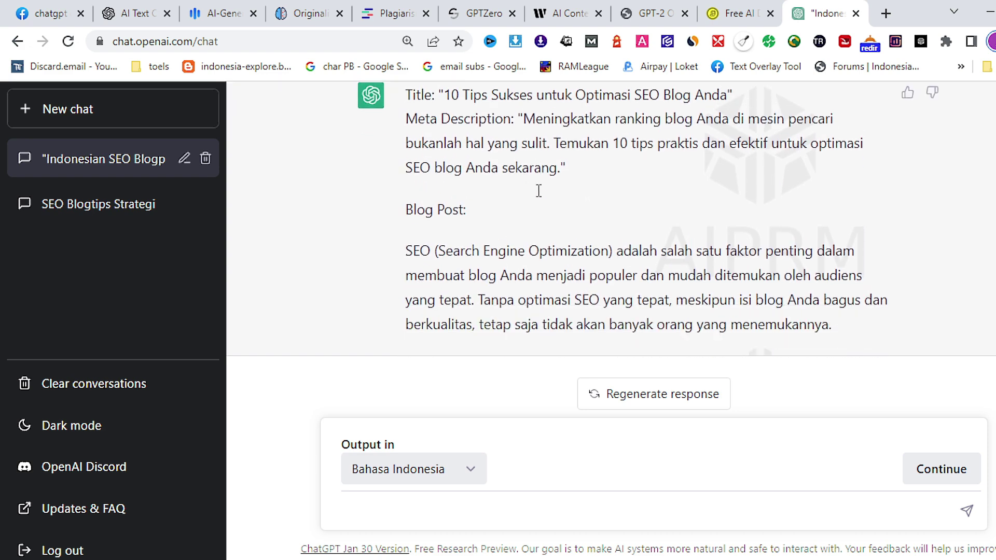
pyautogui.moveTo(406, 222); pyautogui.dragTo(891, 319)
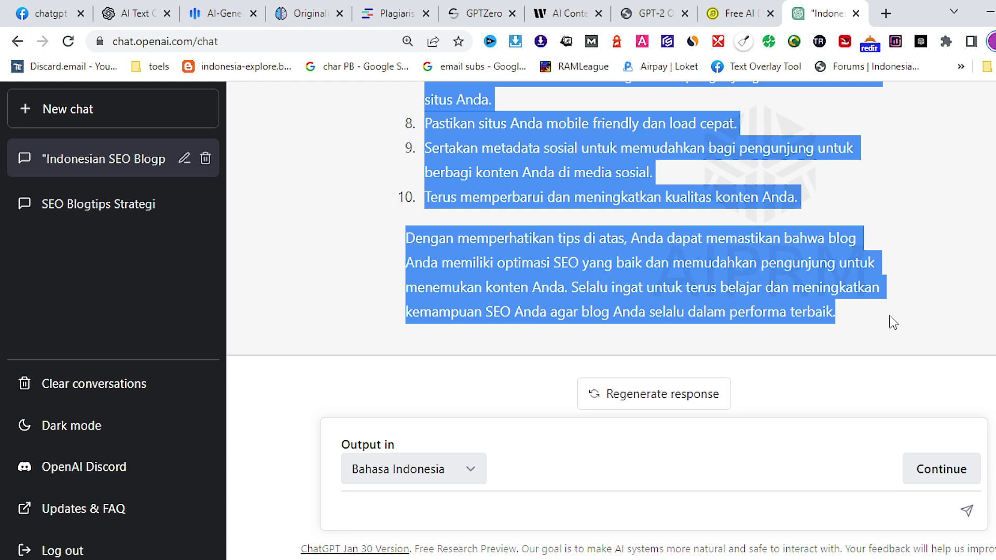
pyautogui.rightClick(707, 297)
pyautogui.click(749, 311)
# - Paste the copied article into OpenAI's AI Text Classifier, submit it and check the verdict
pyautogui.click(136, 12)
pyautogui.click(281, 272)
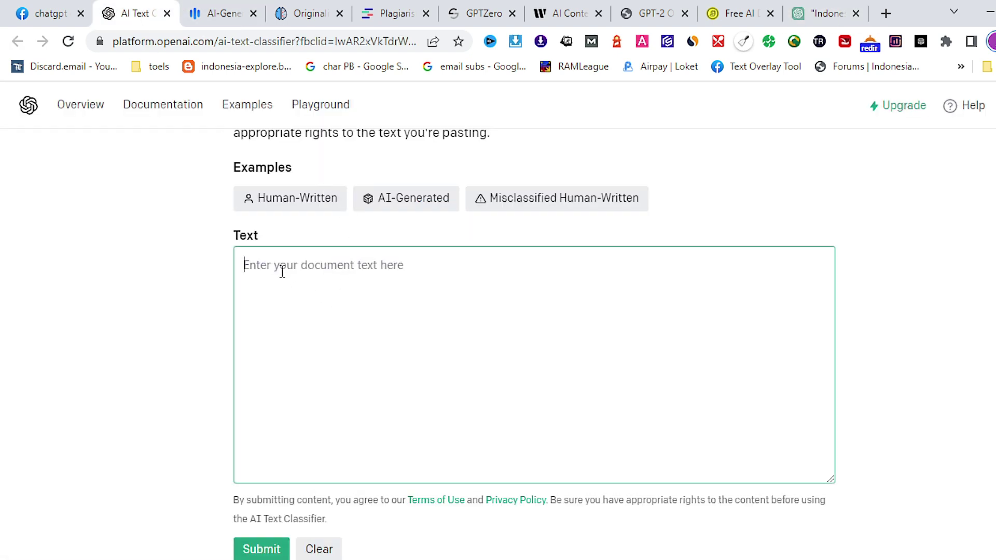
pyautogui.rightClick(281, 272)
pyautogui.click(321, 393)
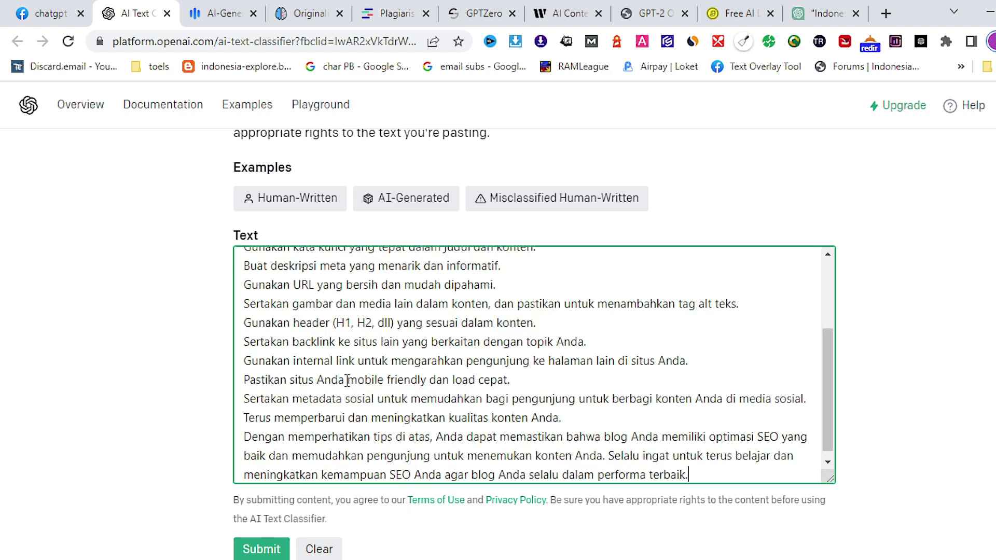
pyautogui.click(262, 550)
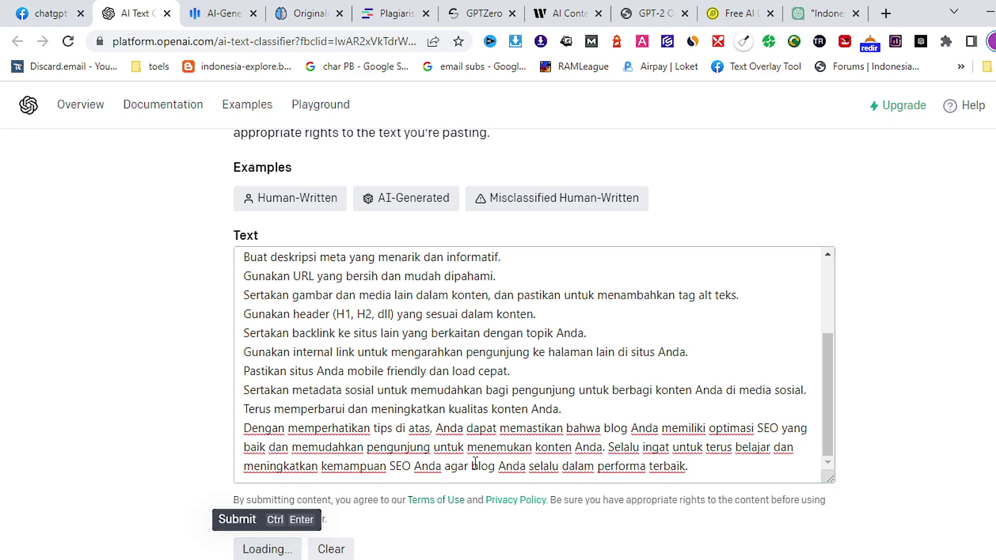
pyautogui.scroll(-3, 477, 469)
pyautogui.scroll(-1, 477, 469)
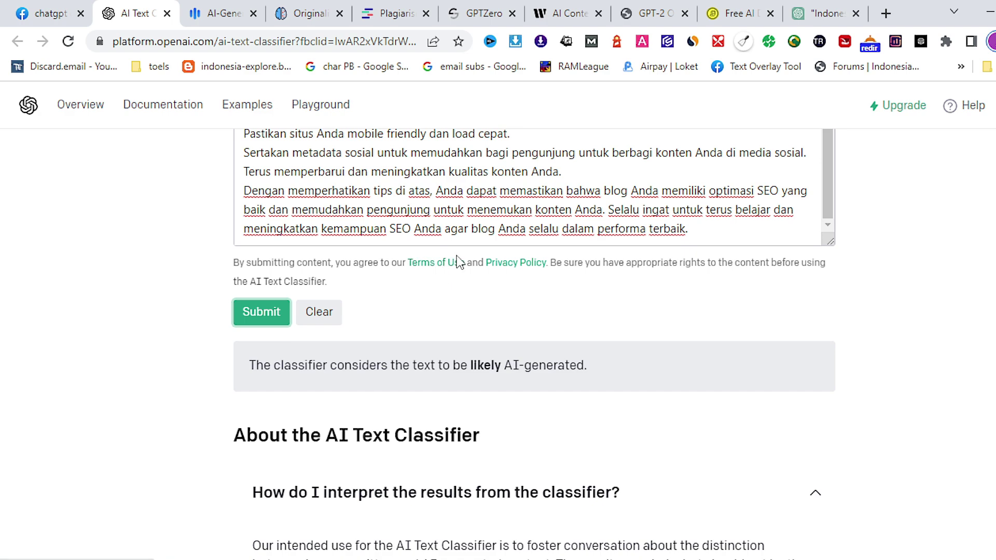
pyautogui.scroll(7, 457, 259)
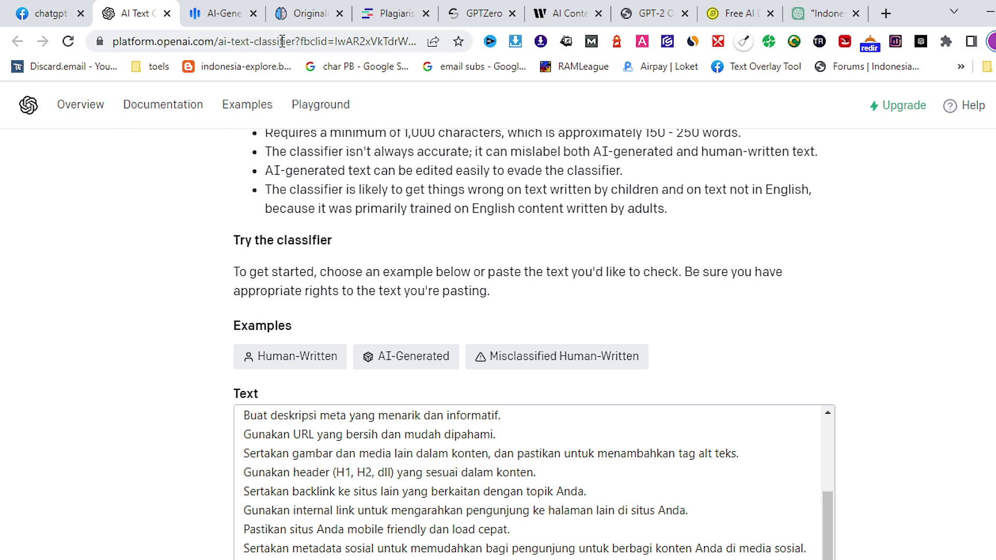
# - Paste the copied article into the text detector demo on Hive Moderation's AI-generated content detection page
pyautogui.click(214, 14)
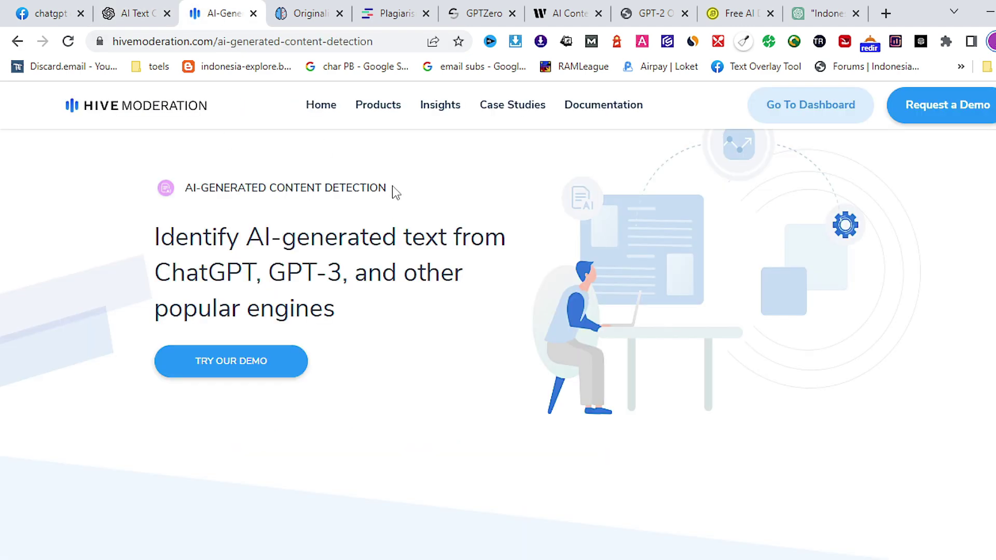
pyautogui.scroll(-5, 393, 187)
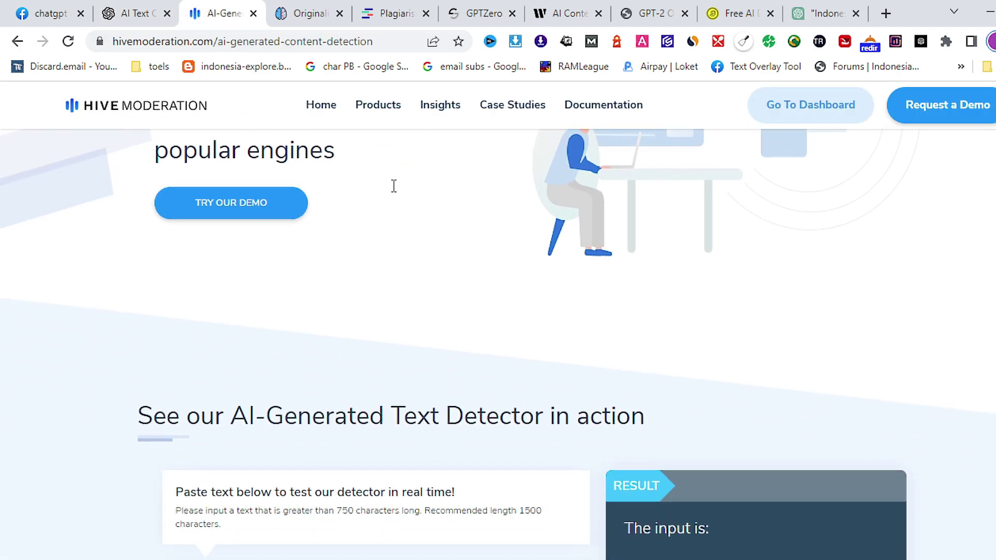
pyautogui.scroll(-5, 393, 186)
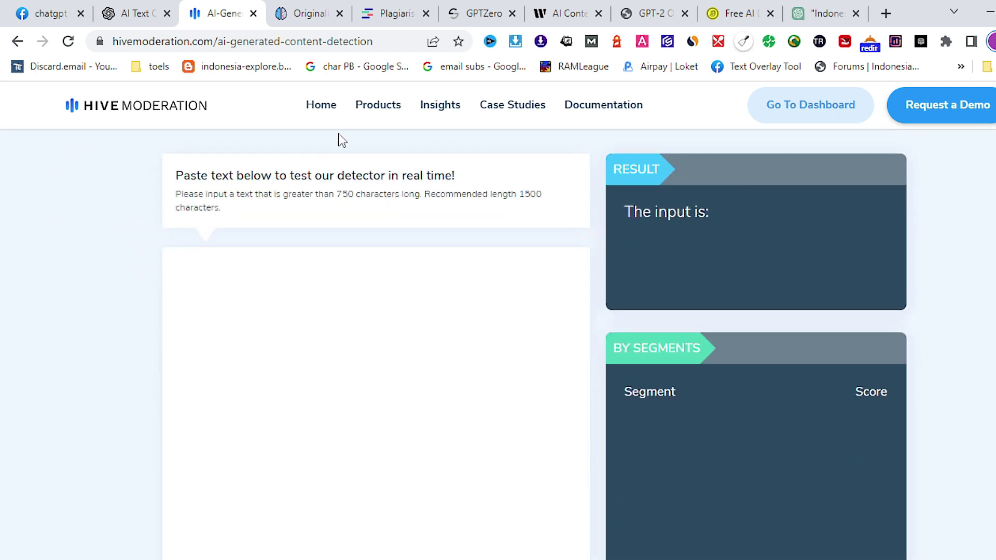
pyautogui.click(210, 274)
pyautogui.rightClick(195, 273)
pyautogui.click(235, 395)
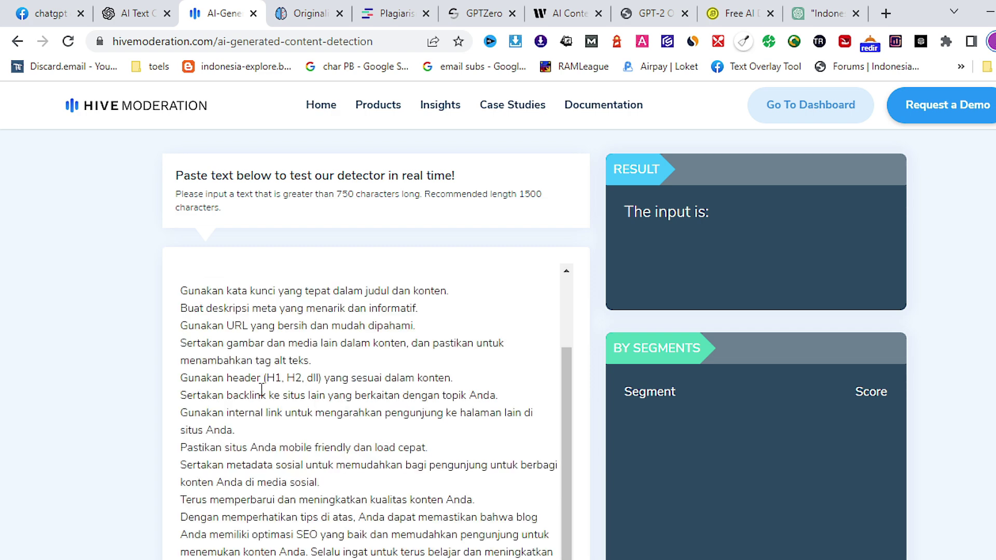
# - Submit the article to the Hive detector and view the overall and per-segment results
pyautogui.scroll(-2, 110, 336)
pyautogui.scroll(-1, 120, 335)
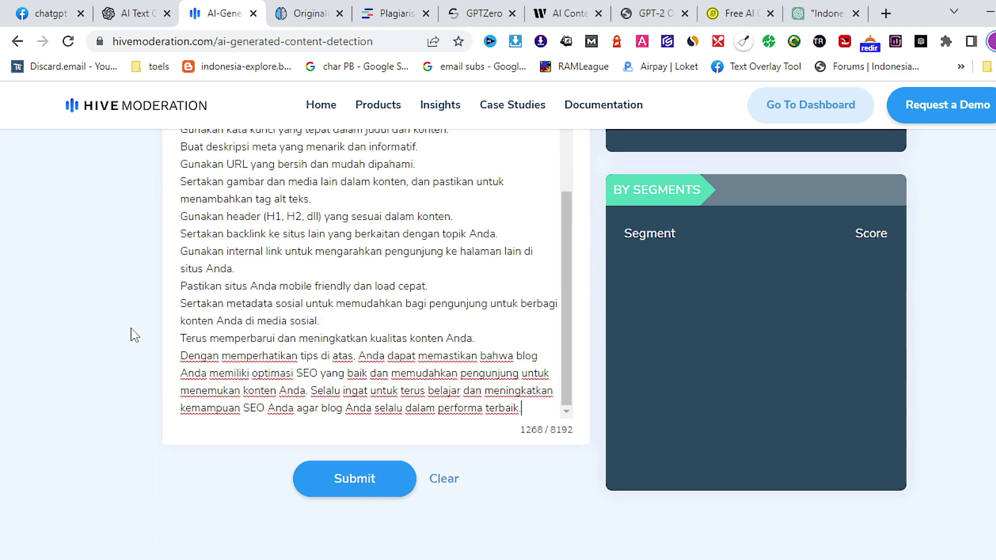
pyautogui.click(363, 479)
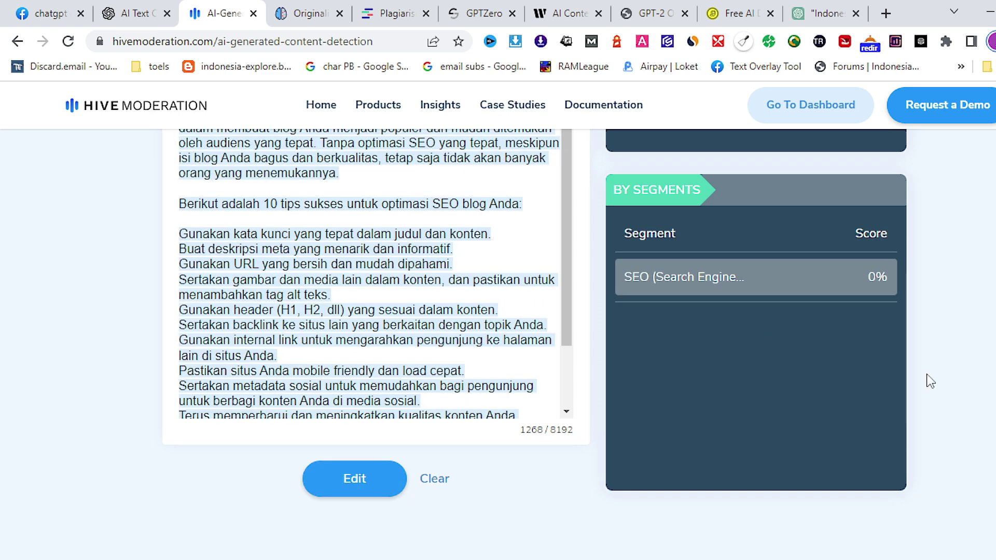
pyautogui.scroll(3, 535, 333)
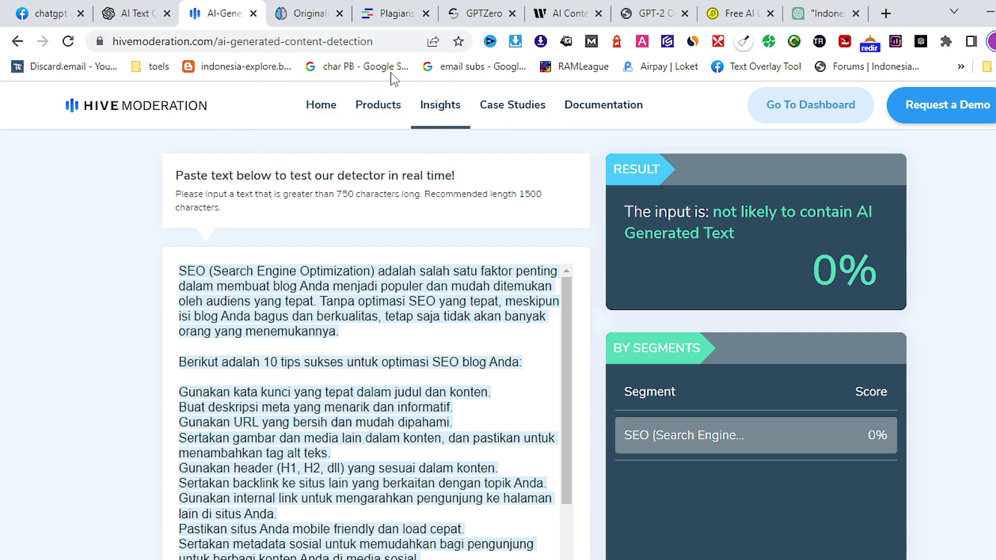
# - Look over the Originality.ai login page and close it
pyautogui.click(310, 17)
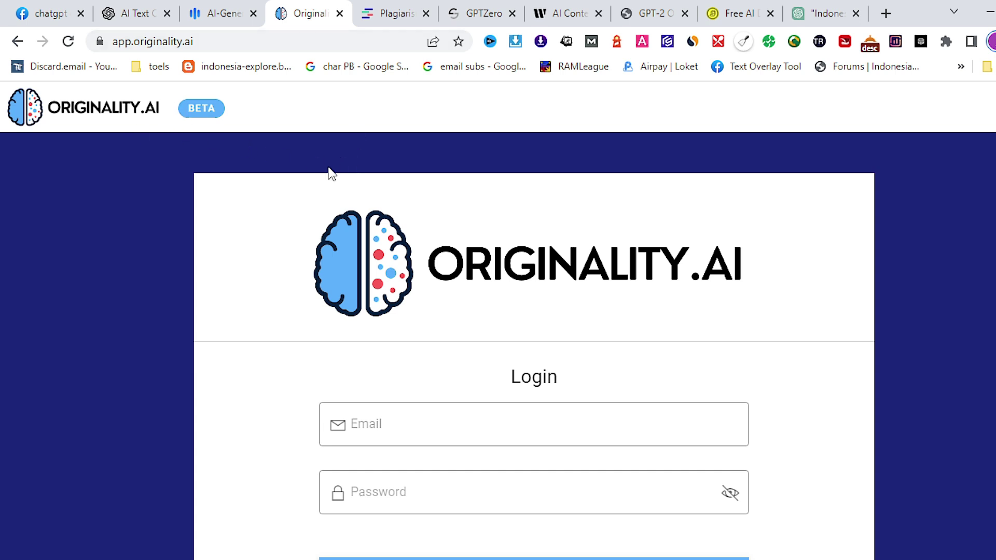
pyautogui.scroll(-4, 440, 249)
pyautogui.scroll(4, 440, 249)
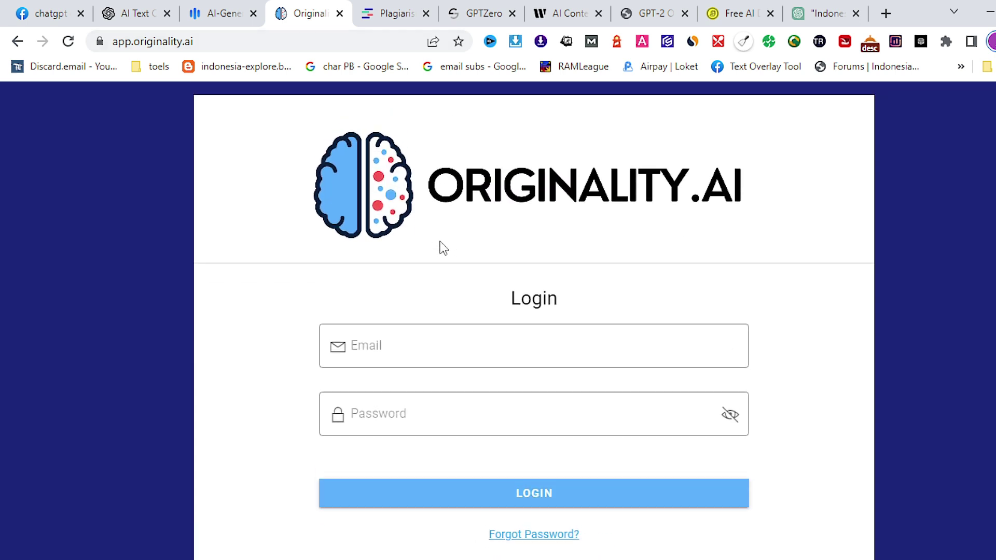
pyautogui.click(339, 13)
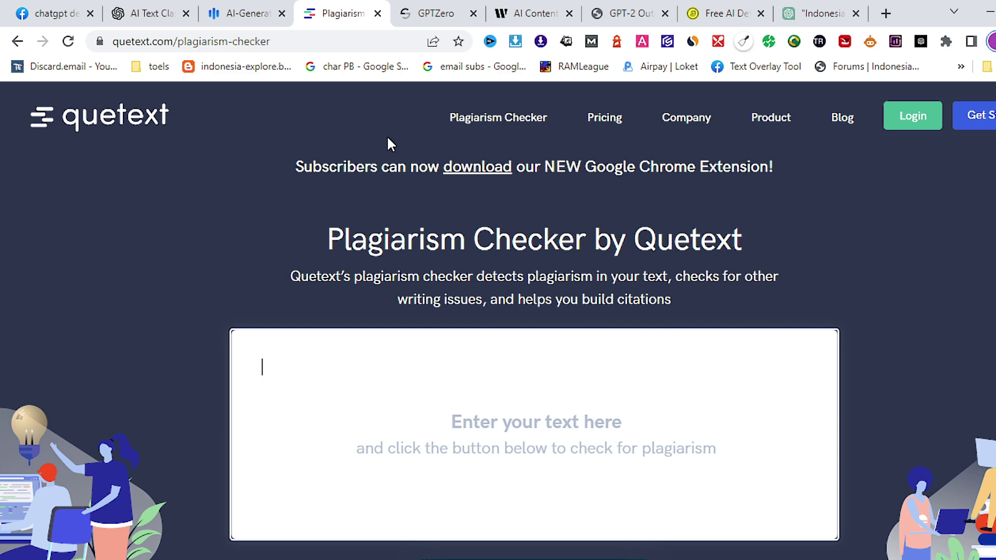
# - Paste the copied article into Quetext's plagiarism checker and start the plagiarism check
pyautogui.scroll(-2, 387, 136)
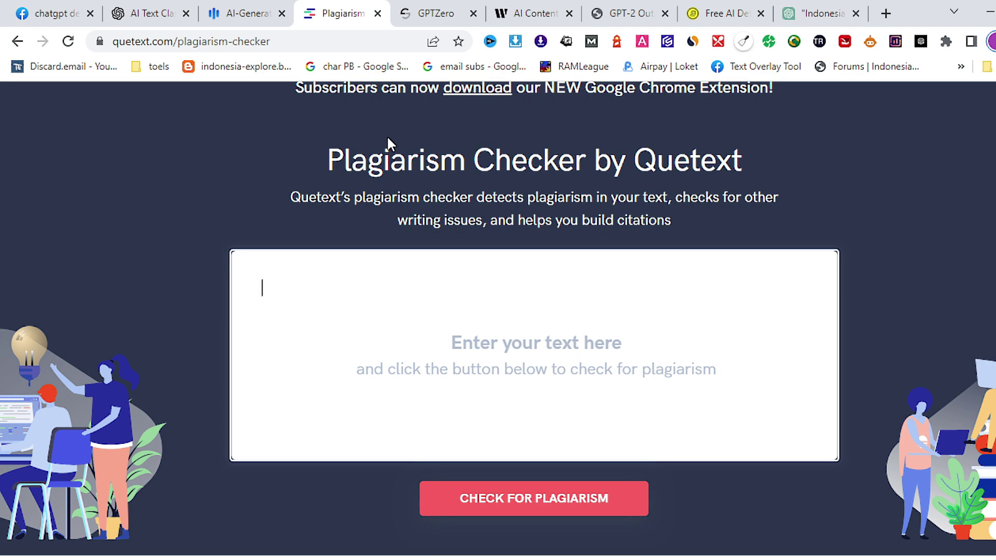
pyautogui.rightClick(309, 281)
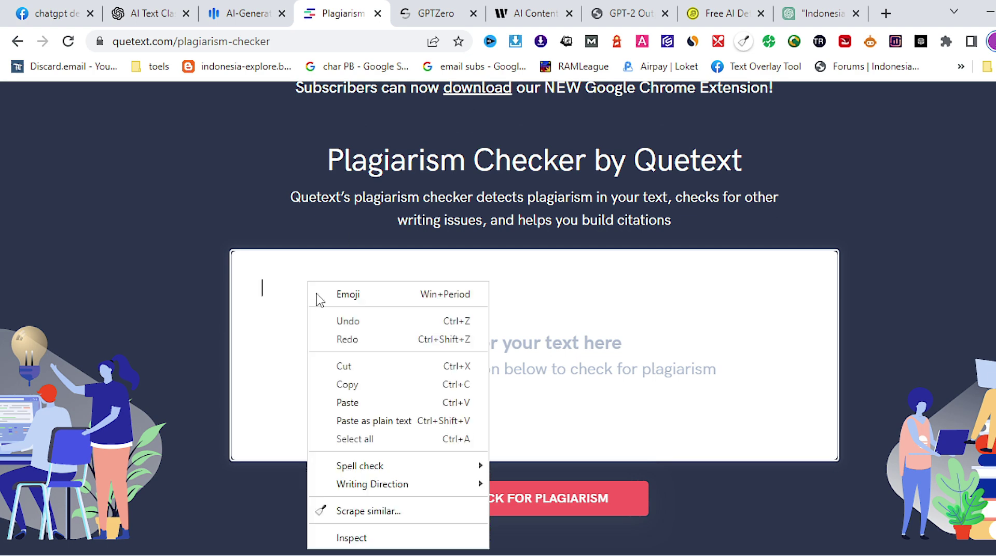
pyautogui.click(348, 403)
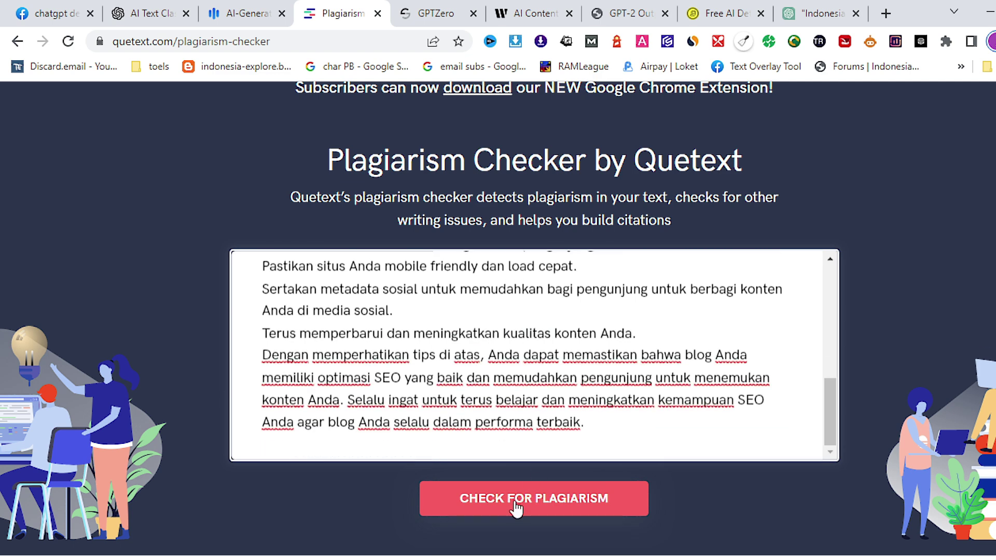
pyautogui.click(521, 499)
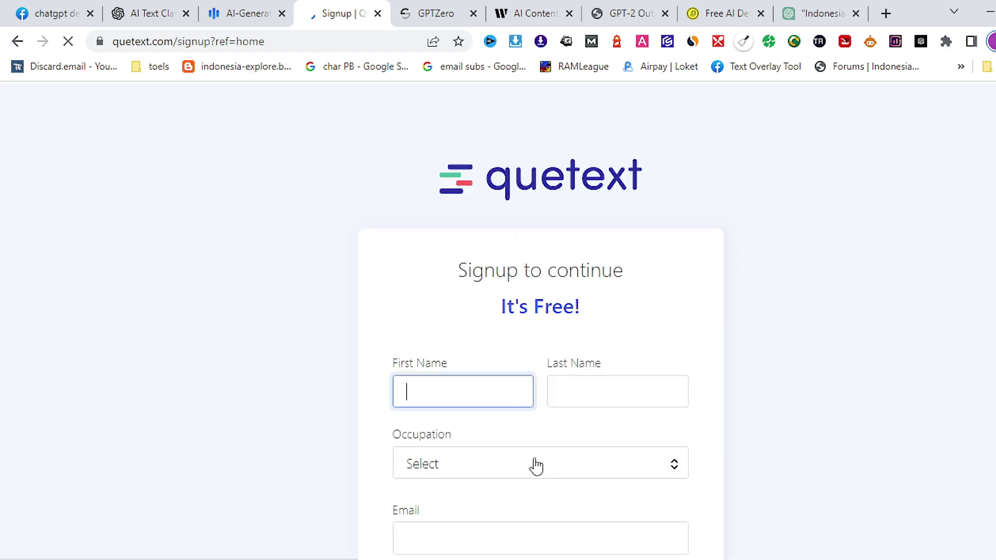
# - Sign up for Quetext with the offered Google account and confirm the sign-in
pyautogui.scroll(-1, 550, 441)
pyautogui.scroll(-3, 550, 440)
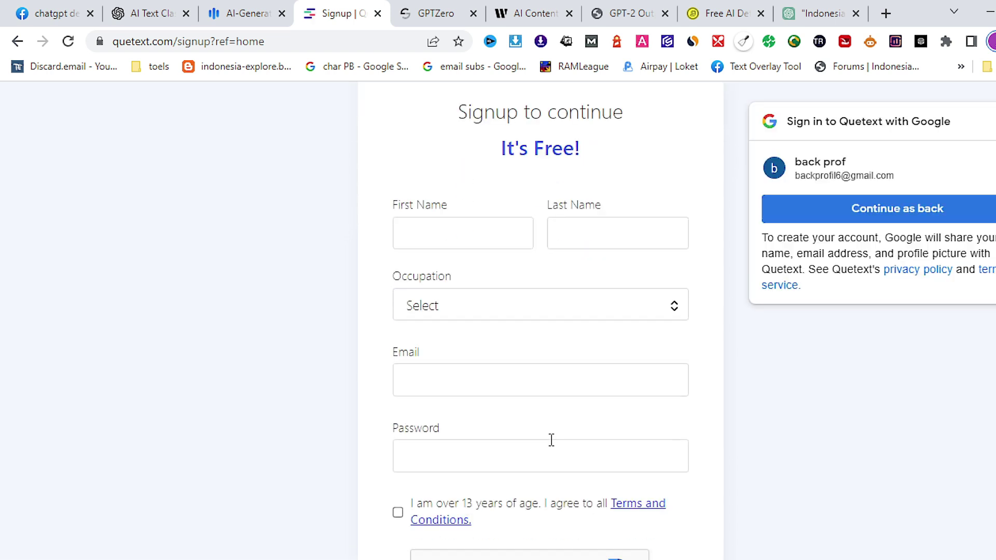
pyautogui.click(860, 214)
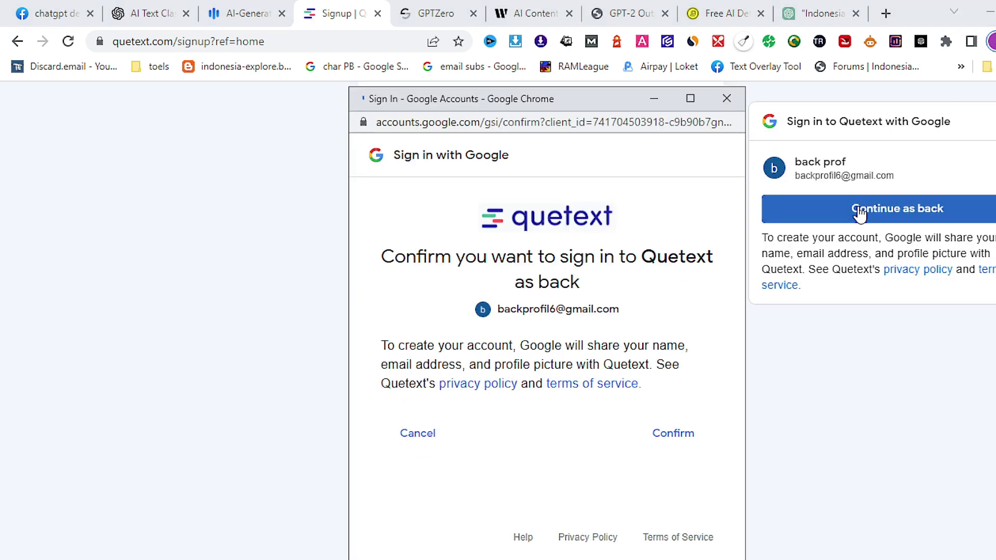
pyautogui.click(669, 445)
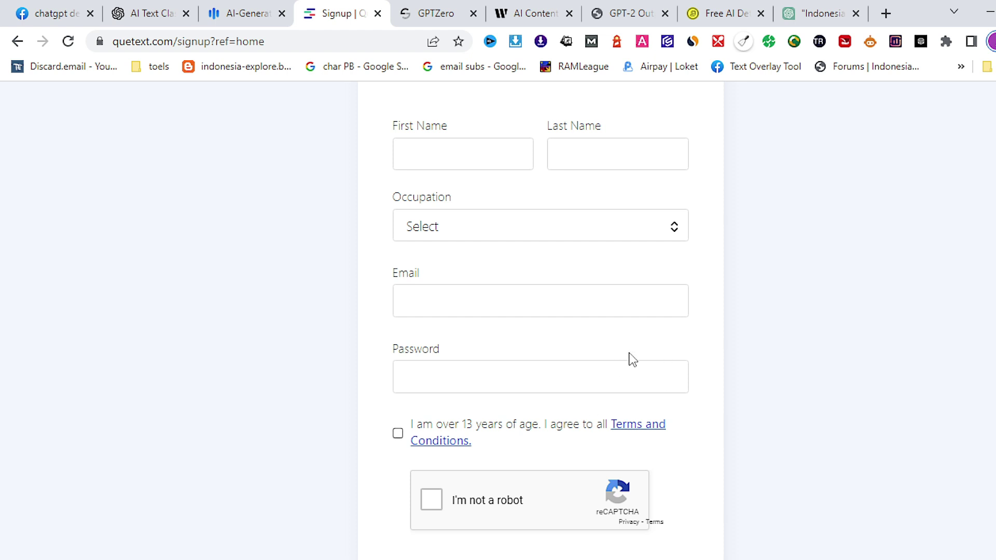
# - Decline the Quetext password change and open the new search page
pyautogui.scroll(-5, 640, 347)
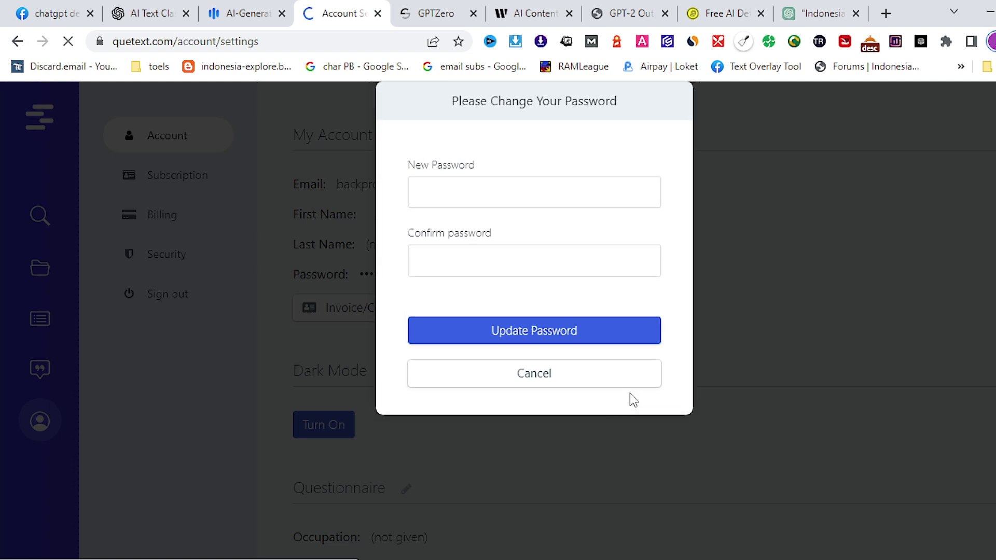
pyautogui.click(587, 389)
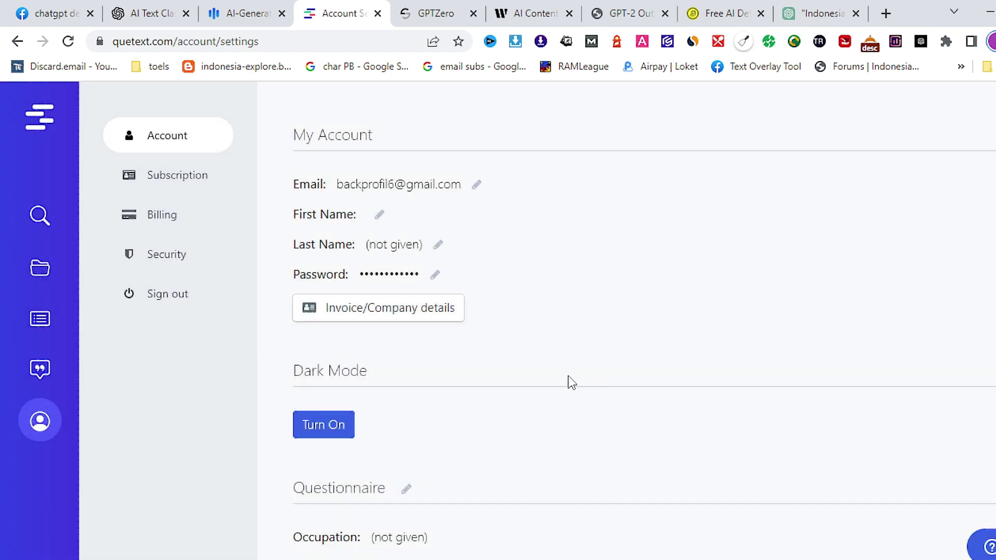
pyautogui.click(46, 122)
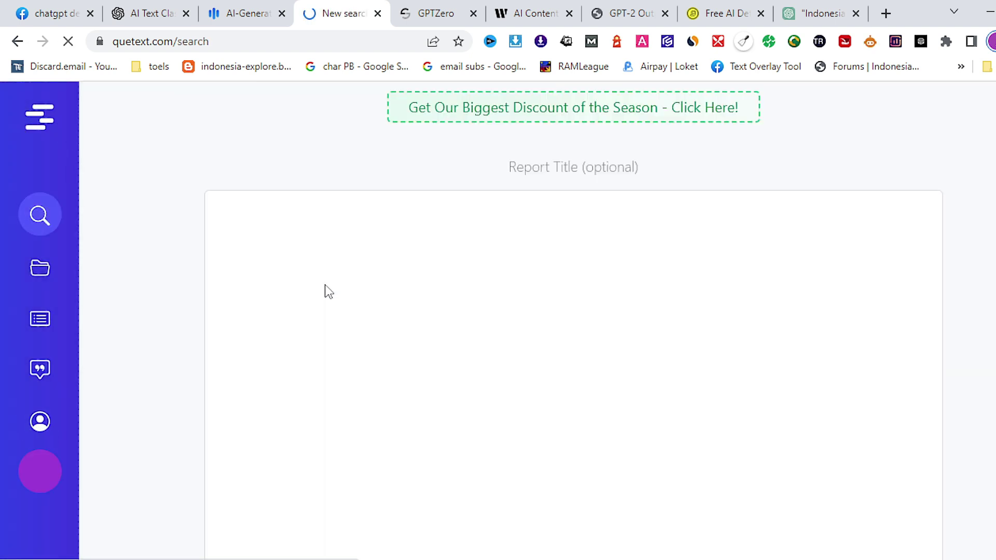
# - Paste the copied SEO article into Quetext's new search and start the plagiarism check
pyautogui.rightClick(353, 250)
pyautogui.press('Escape')
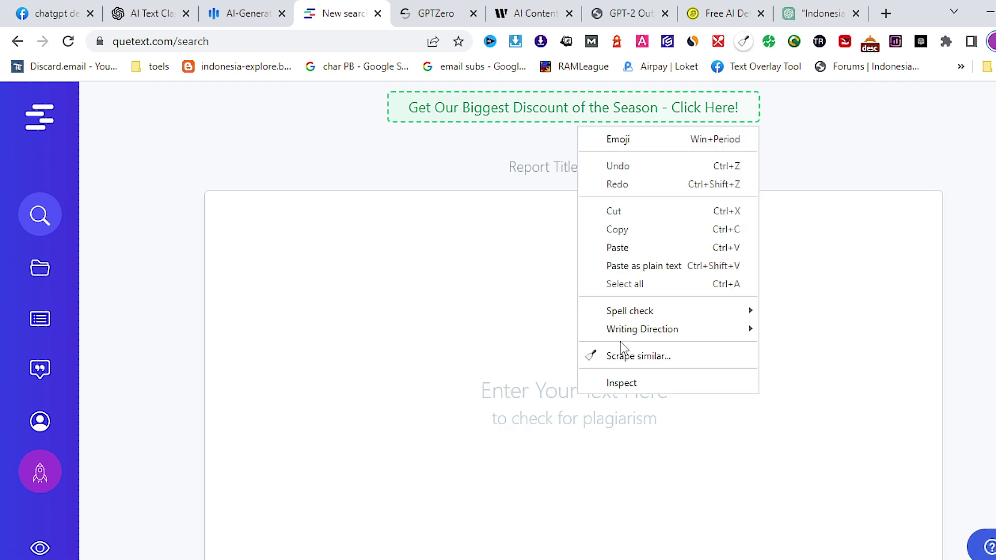
pyautogui.click(627, 248)
pyautogui.scroll(-1, 964, 356)
pyautogui.scroll(-1, 965, 356)
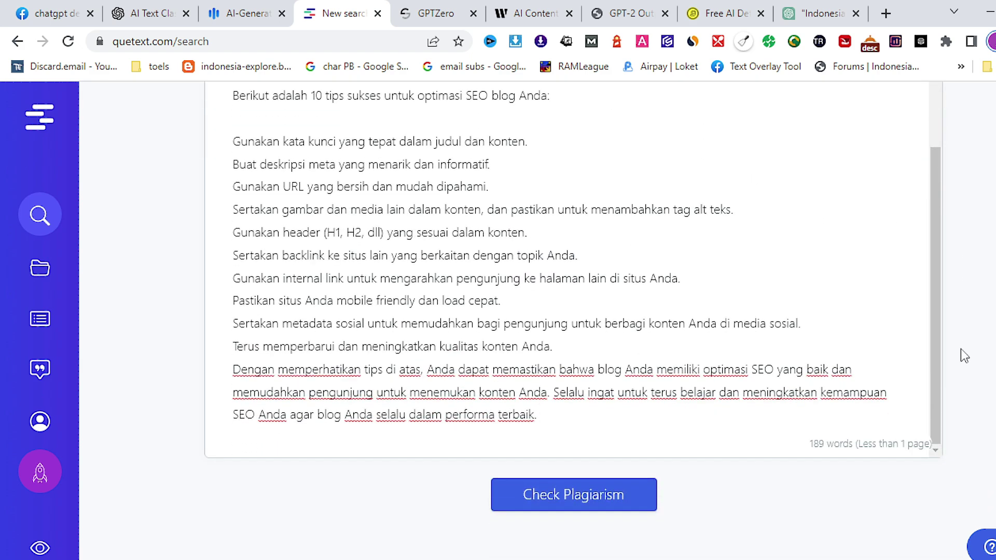
pyautogui.click(614, 493)
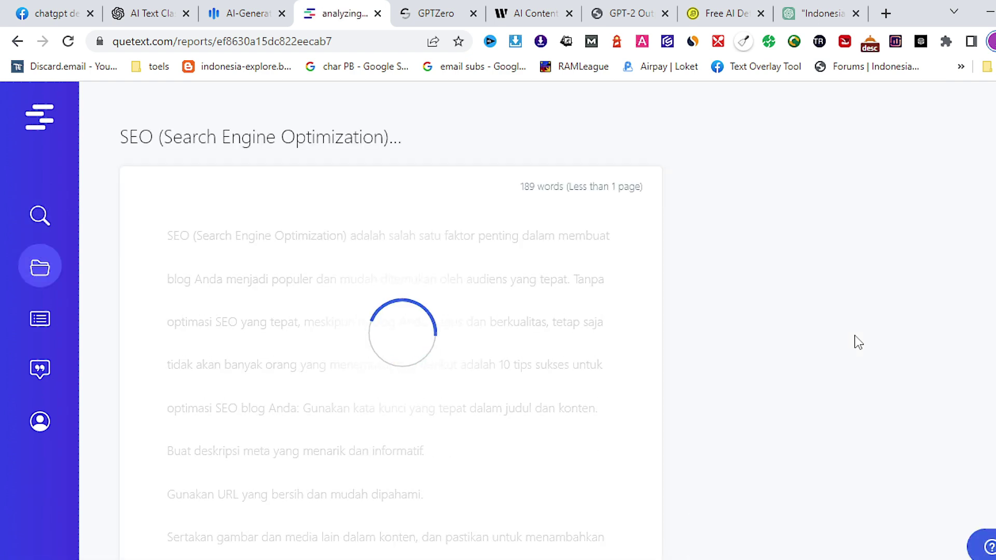
# - Paste the article into GPTZero's trial box, agree to the terms of service, and get the results
pyautogui.click(435, 14)
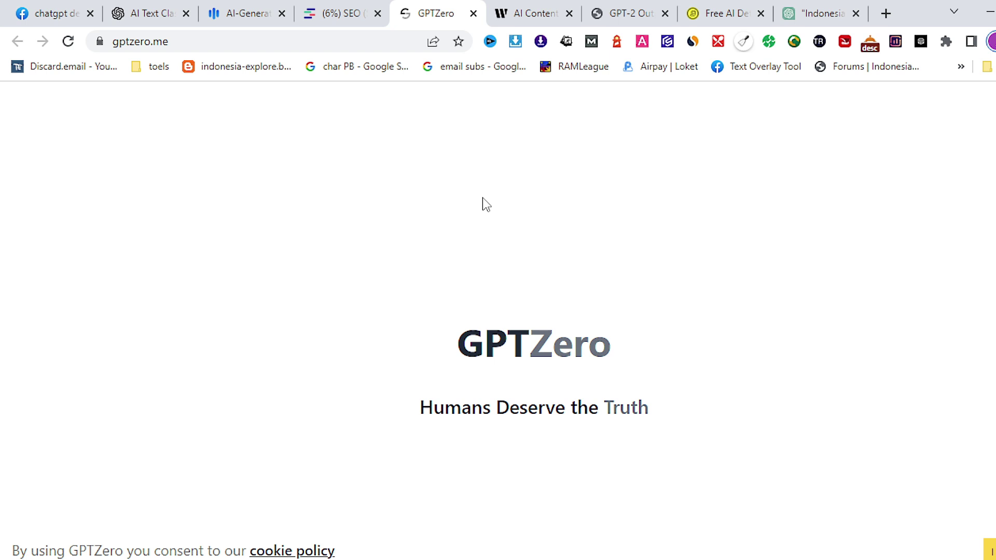
pyautogui.scroll(-10, 486, 204)
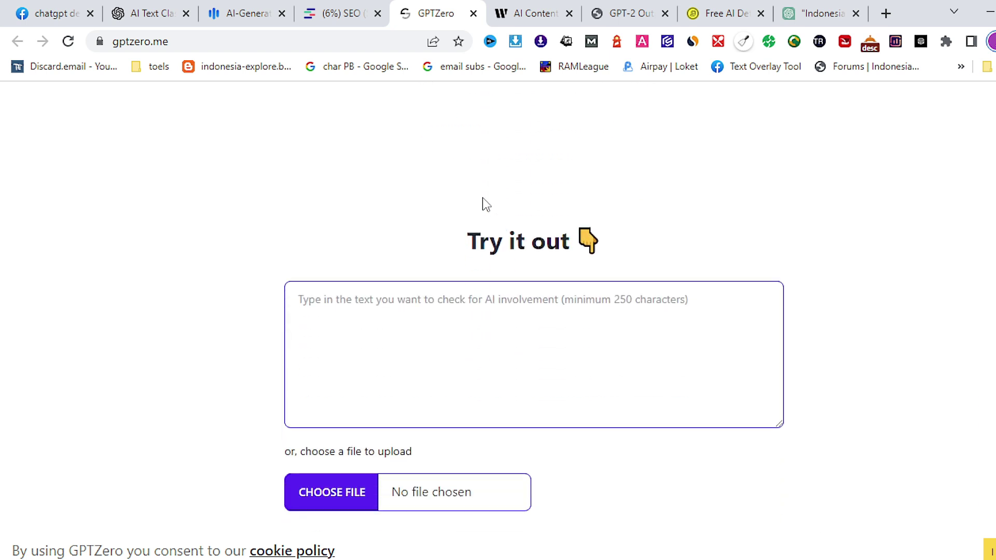
pyautogui.click(345, 220)
pyautogui.rightClick(346, 221)
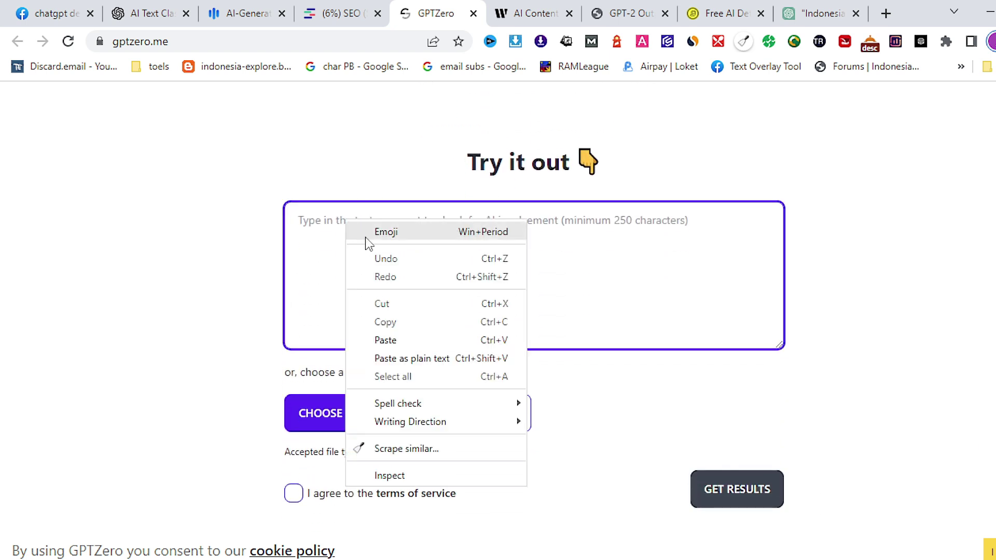
pyautogui.click(389, 340)
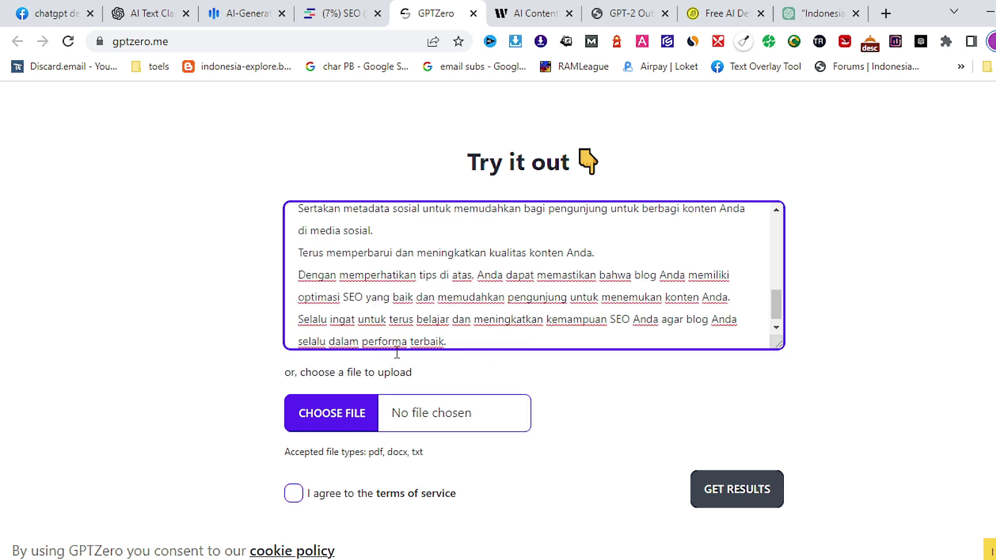
pyautogui.click(299, 499)
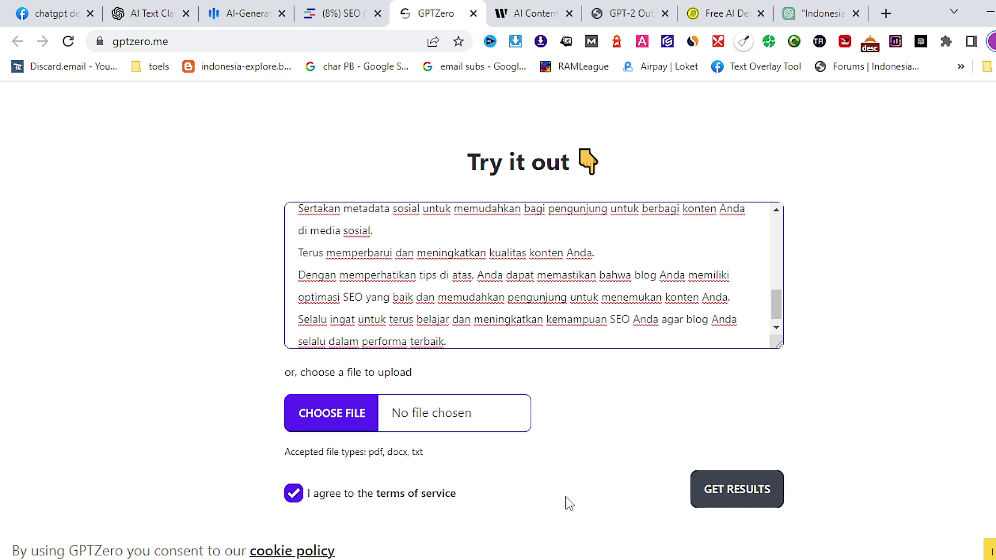
pyautogui.scroll(-8, 570, 503)
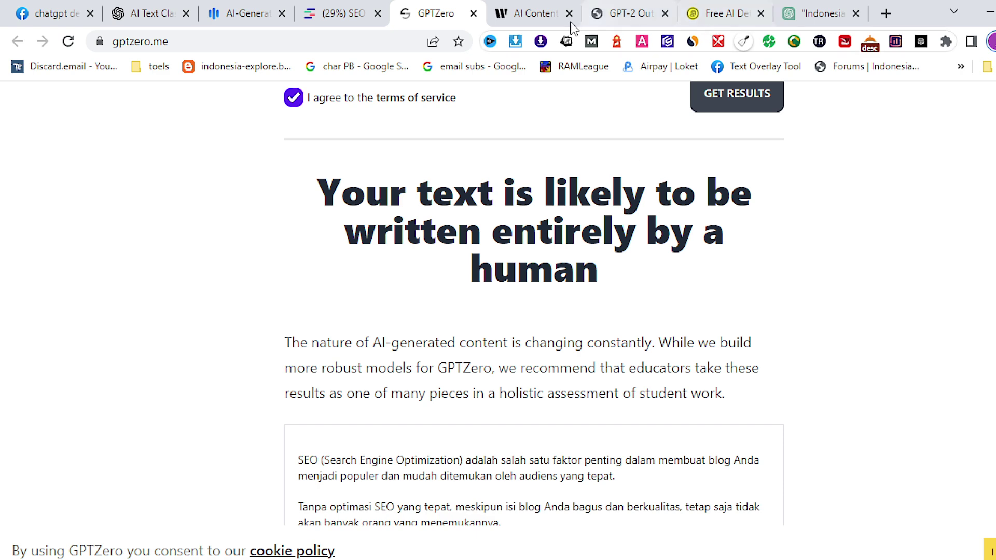
# - Look at Writer's AI Content Detector and paste the article into the GPT-2 Output Detector Demo for a prediction
pyautogui.click(540, 16)
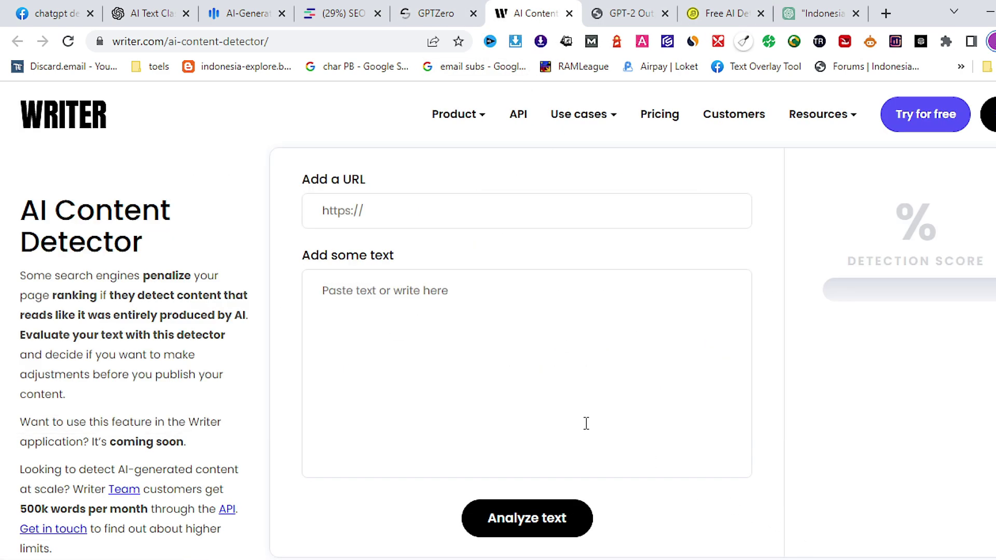
pyautogui.click(369, 301)
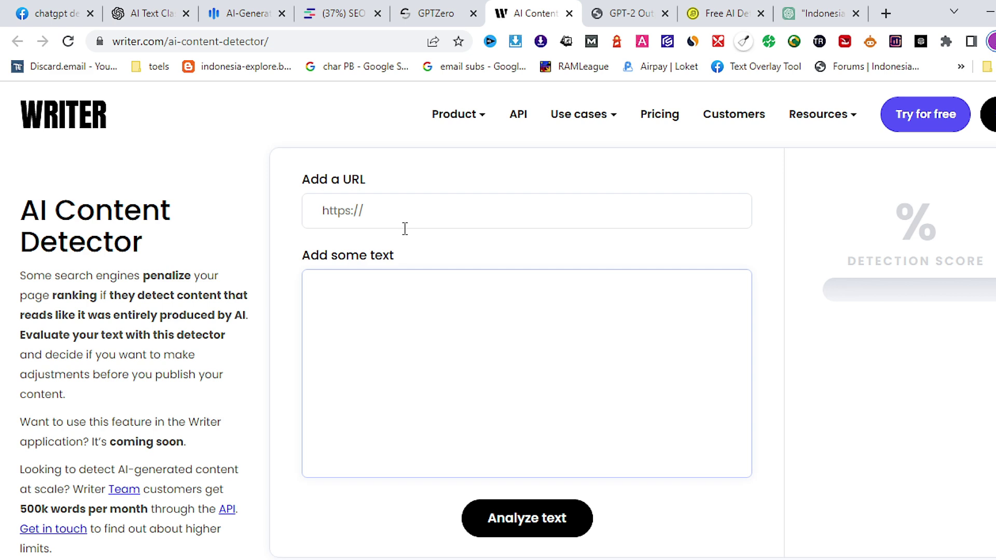
pyautogui.click(629, 14)
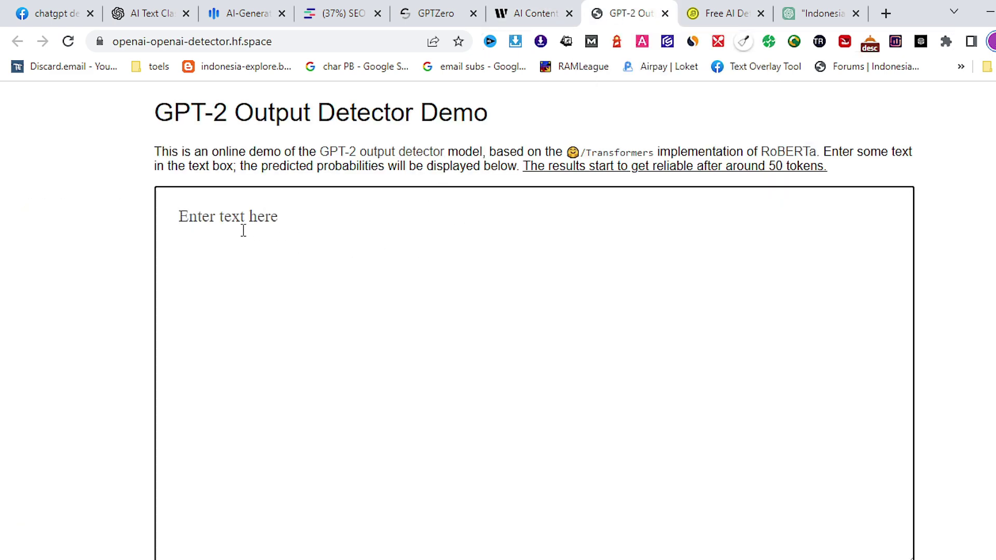
pyautogui.rightClick(223, 220)
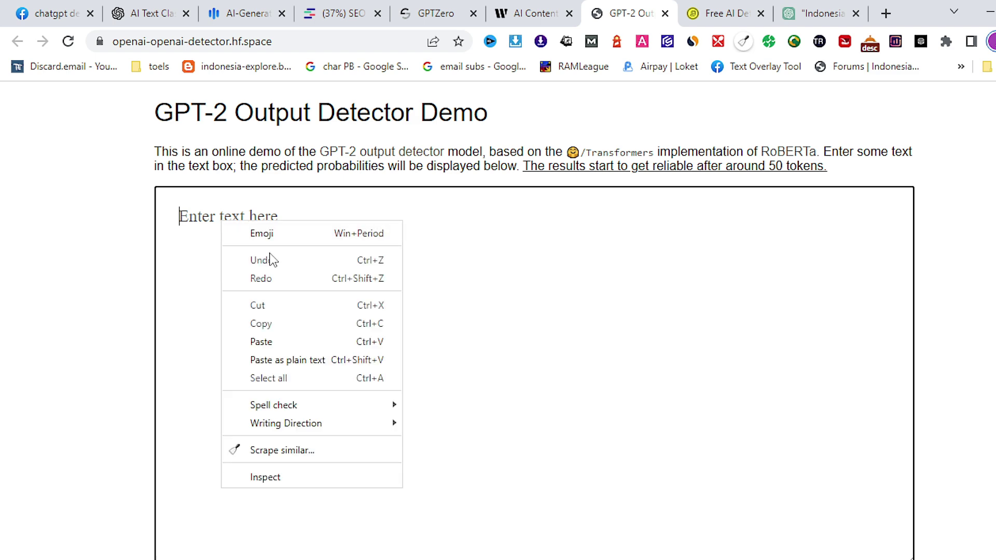
pyautogui.click(281, 342)
pyautogui.scroll(-2, 834, 413)
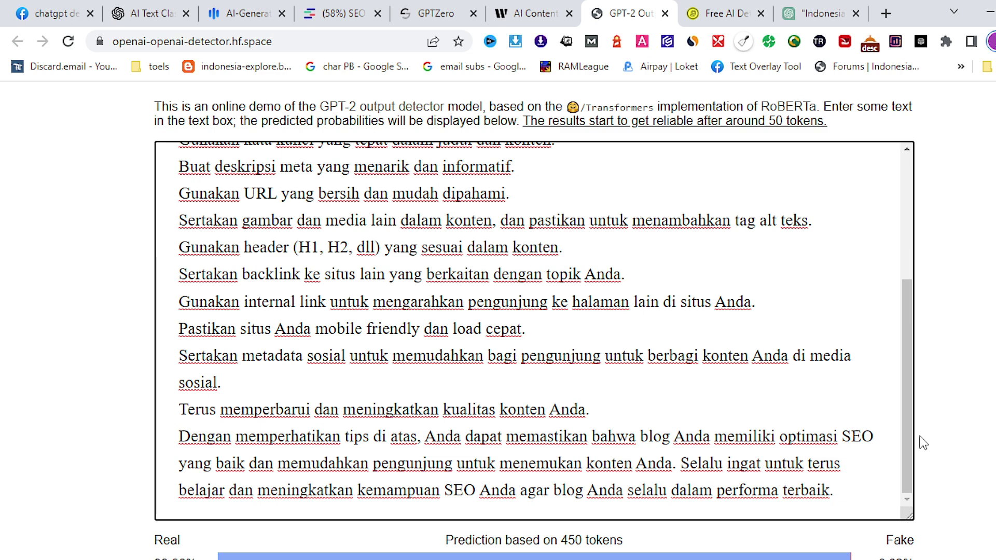
# - Paste the article into Content at Scale's AI Content Detection, run the AI content check, and review the scored text
pyautogui.click(707, 11)
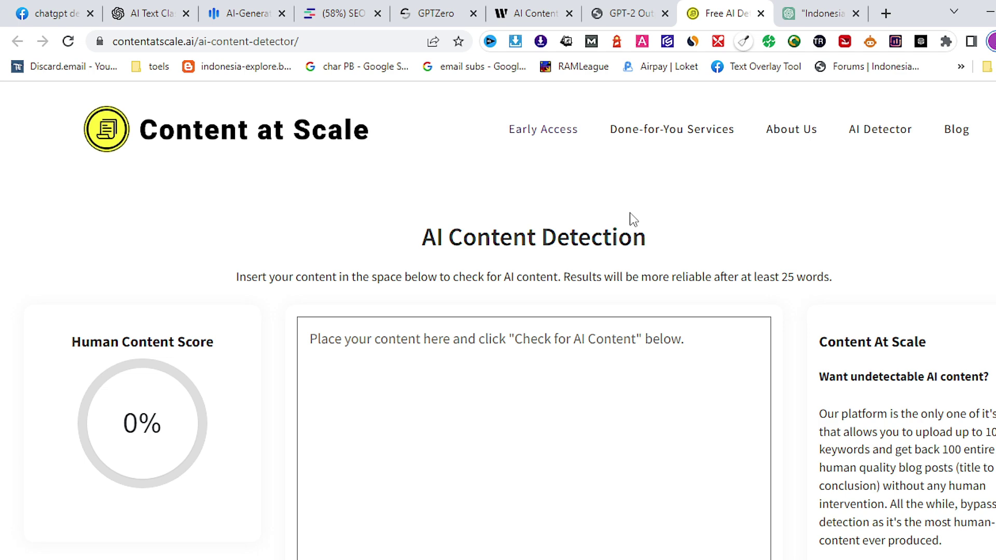
pyautogui.scroll(-1, 629, 214)
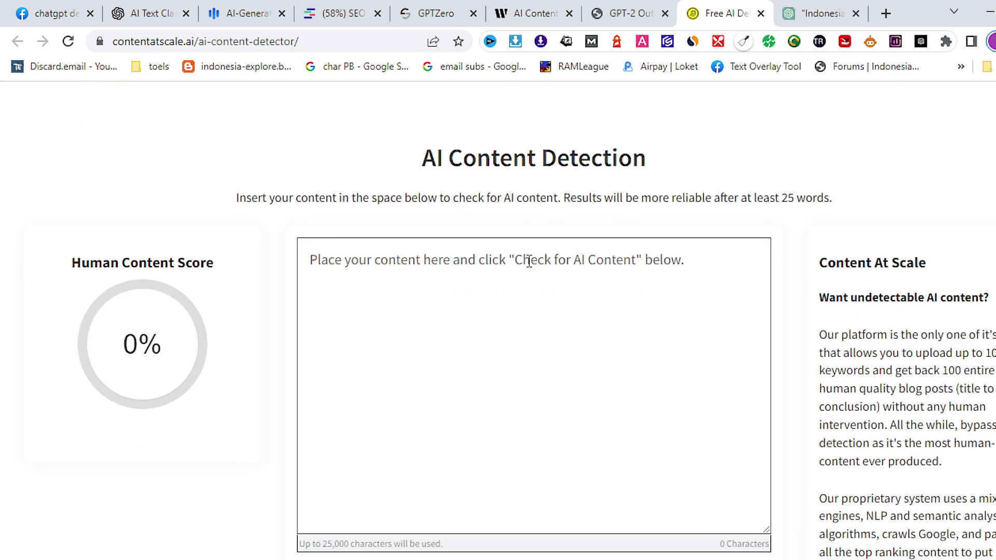
pyautogui.click(349, 260)
pyautogui.rightClick(348, 260)
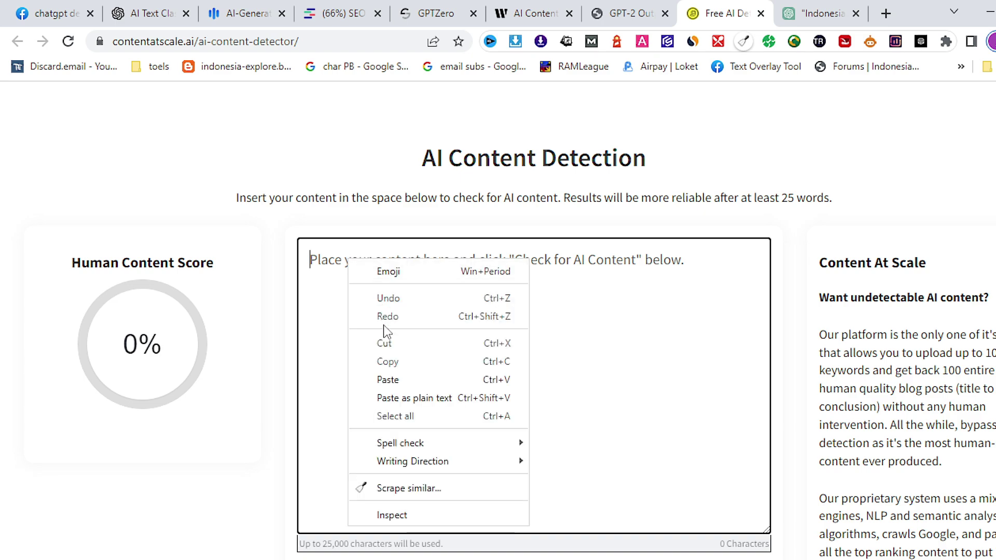
pyautogui.click(388, 380)
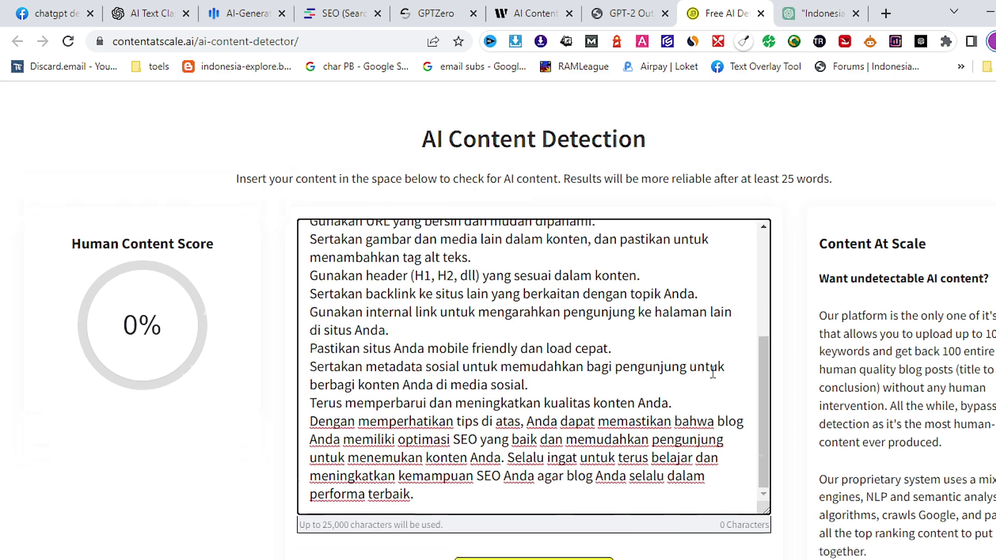
pyautogui.scroll(-1, 762, 375)
pyautogui.scroll(-1, 640, 461)
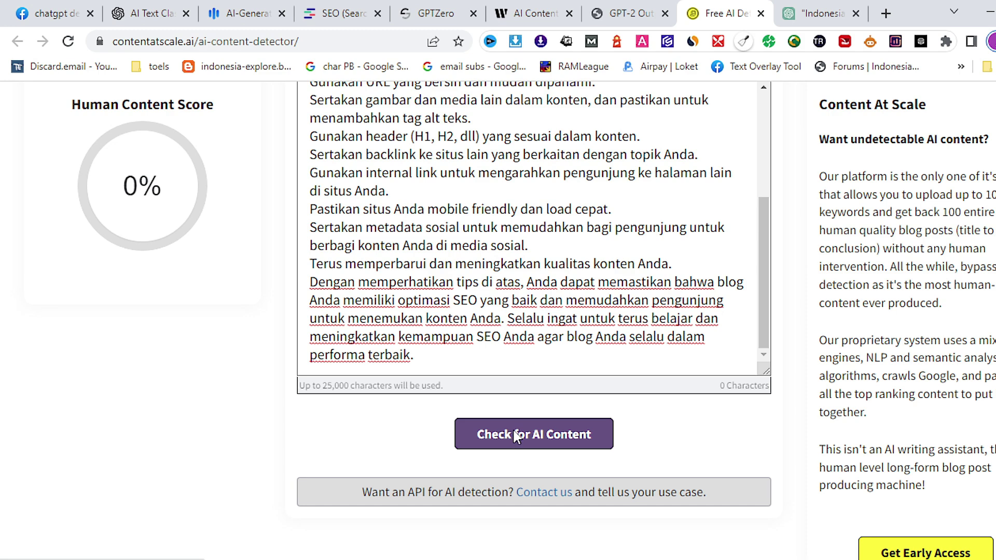
pyautogui.click(517, 437)
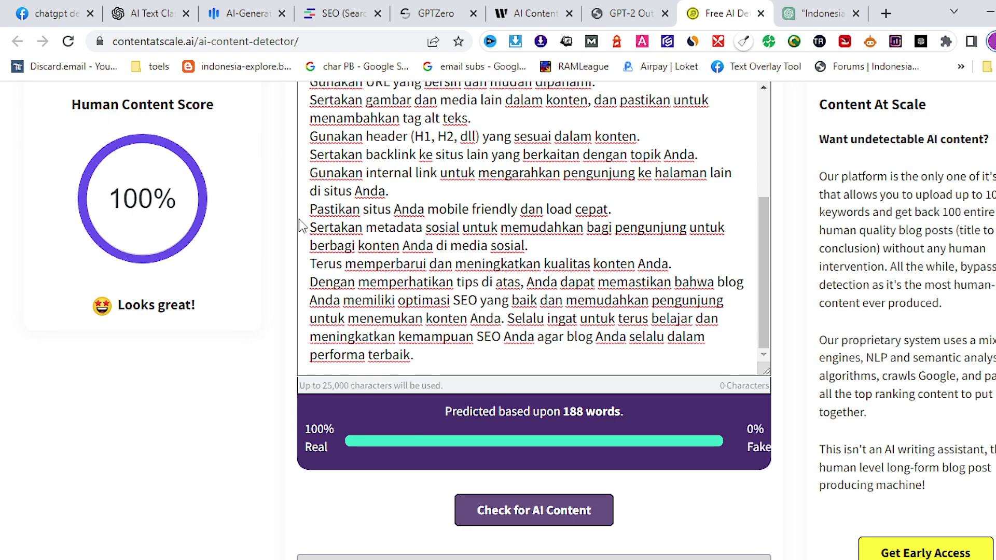
pyautogui.scroll(3, 625, 167)
pyautogui.scroll(1, 624, 167)
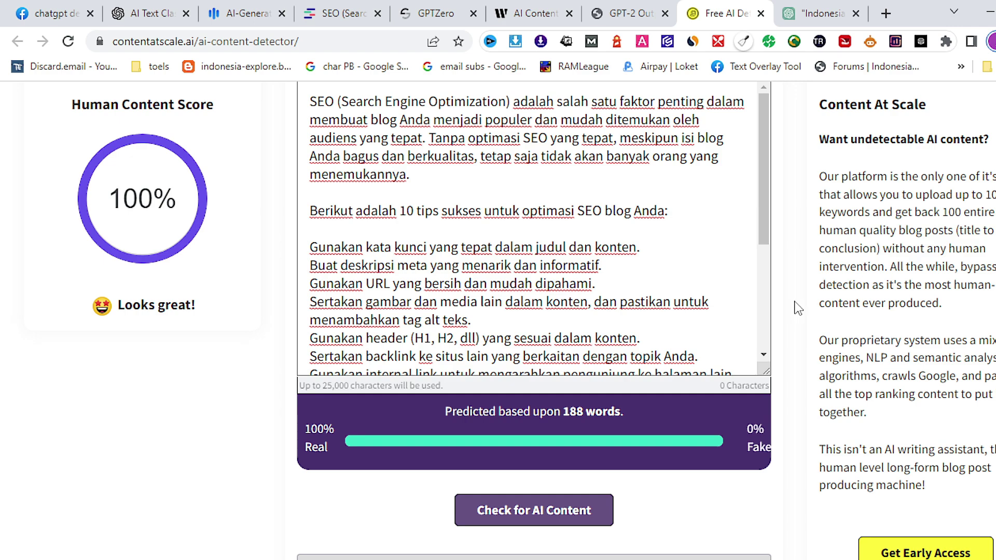
pyautogui.scroll(3, 796, 306)
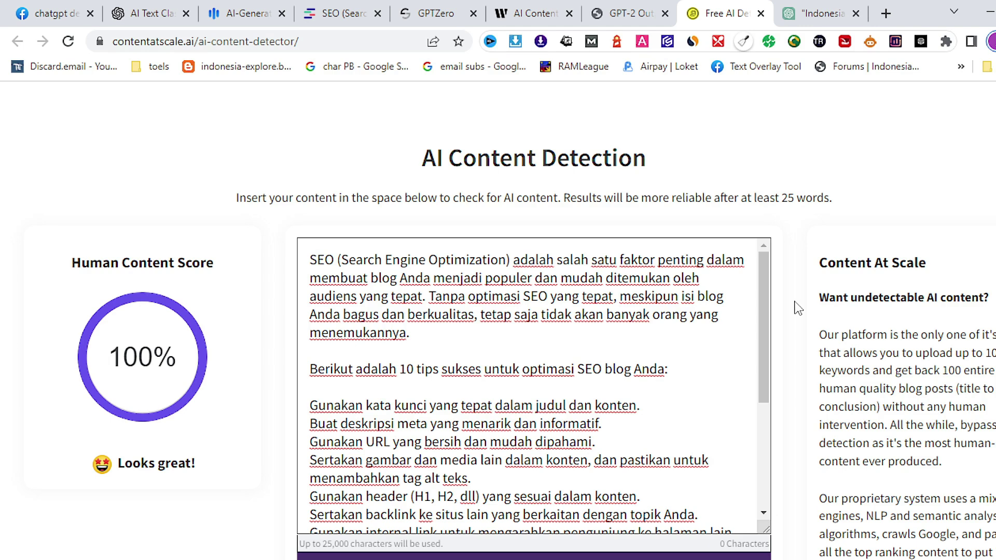
# - End the tour of the finished Quetext report, review the underlined passages through the whole article, and close the report
pyautogui.click(352, 14)
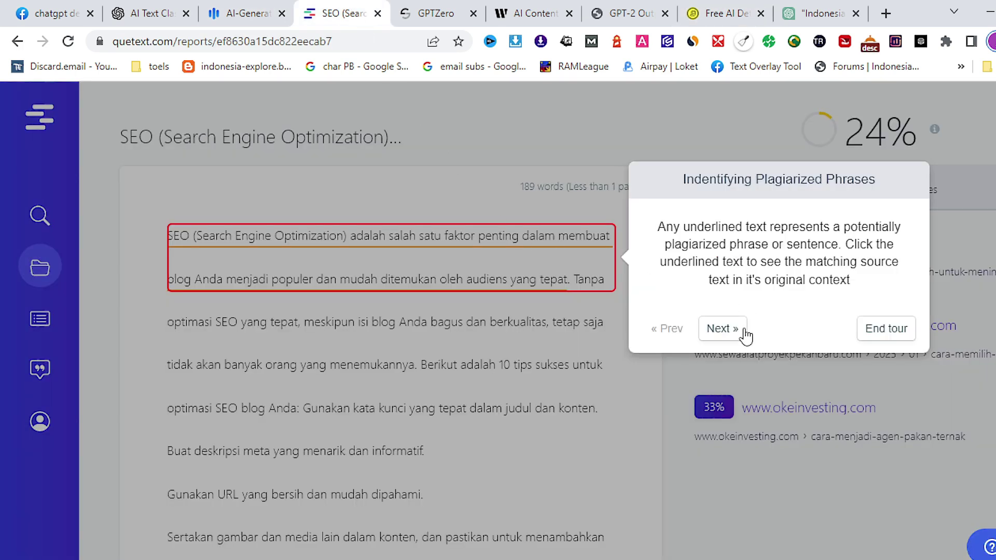
pyautogui.click(884, 334)
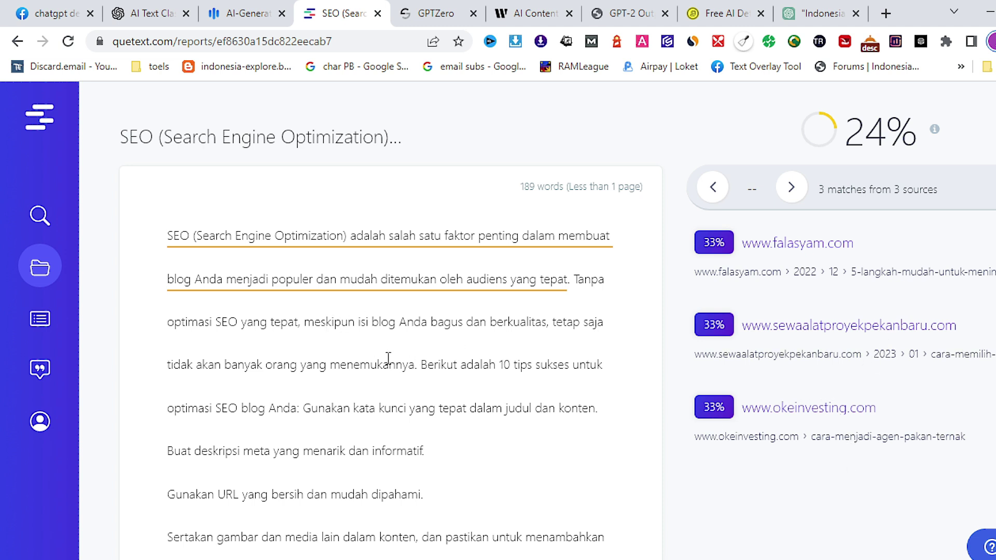
pyautogui.scroll(-4, 423, 314)
pyautogui.scroll(-8, 425, 313)
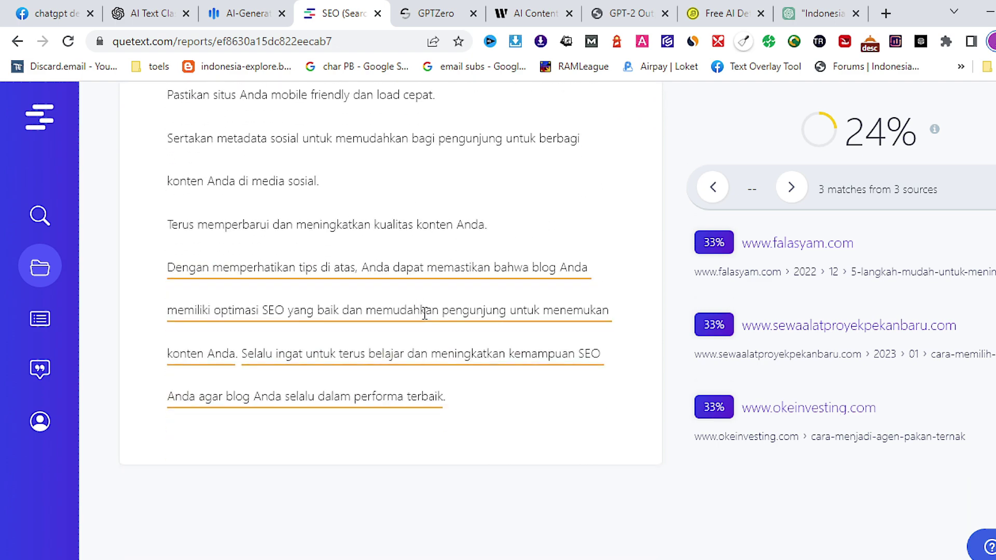
pyautogui.scroll(12, 425, 318)
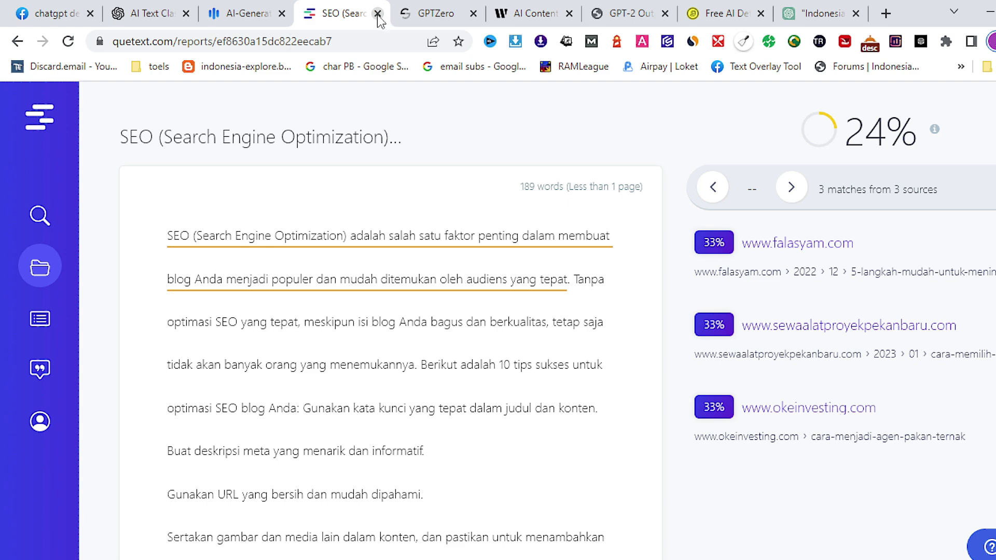
pyautogui.hotkey('ctrl', 'w')
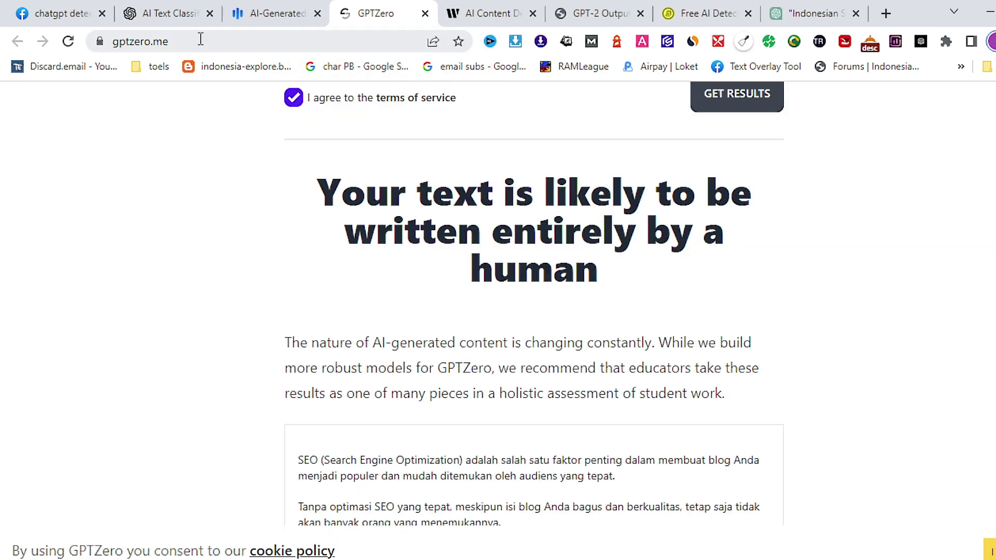
# - Revisit the OpenAI AI Text Classifier, Hive Moderation, GPTZero and Writer detector pages to compare them
pyautogui.click(161, 13)
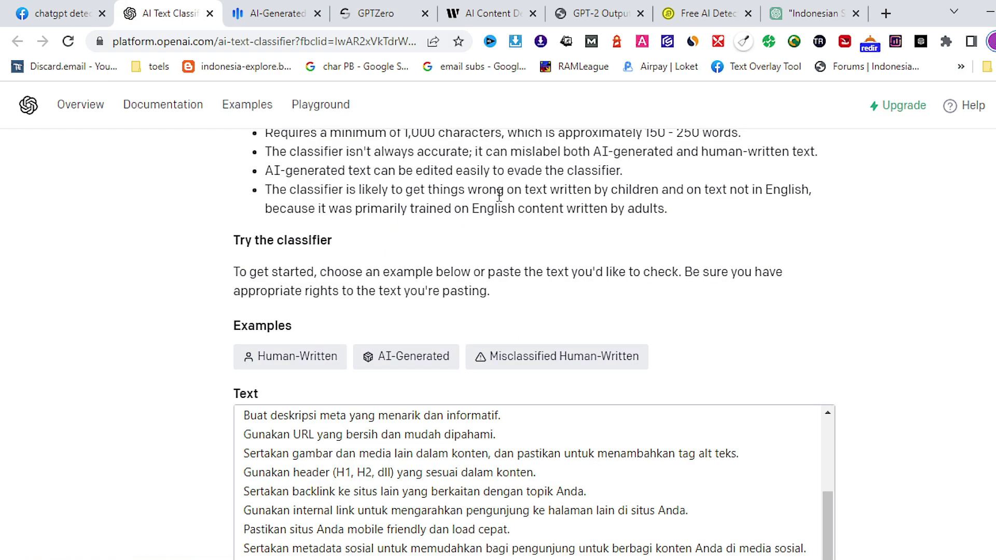
pyautogui.scroll(-1, 499, 196)
pyautogui.scroll(5, 499, 196)
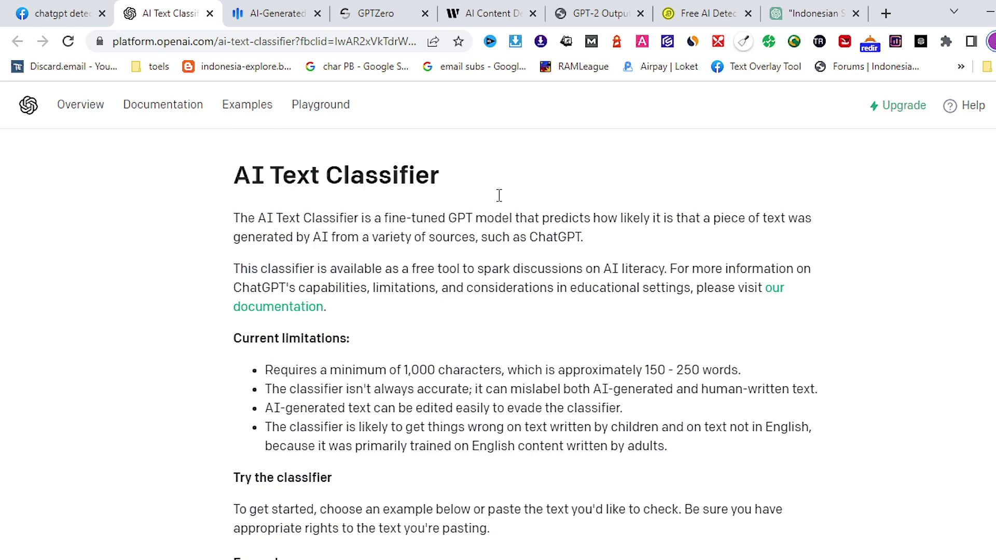
pyautogui.click(281, 14)
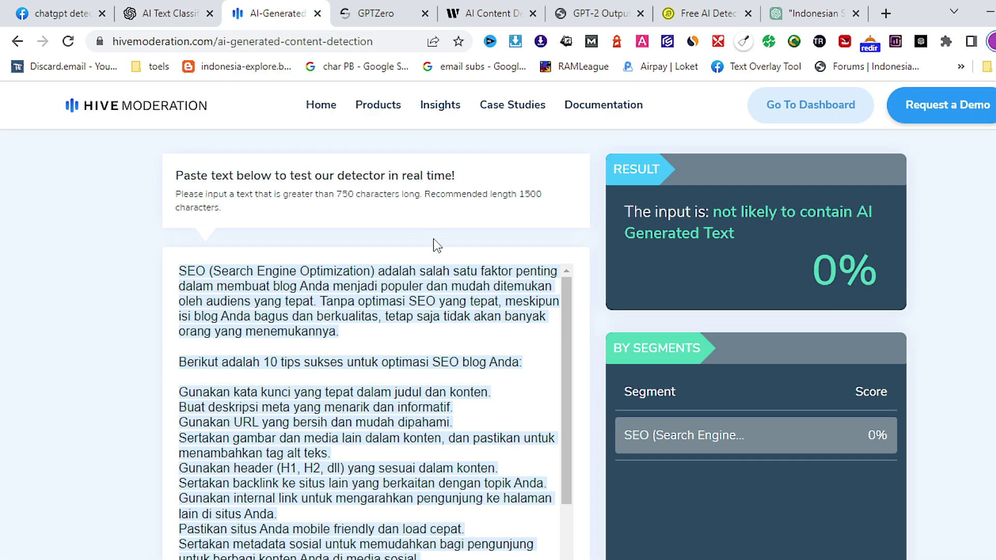
pyautogui.click(384, 13)
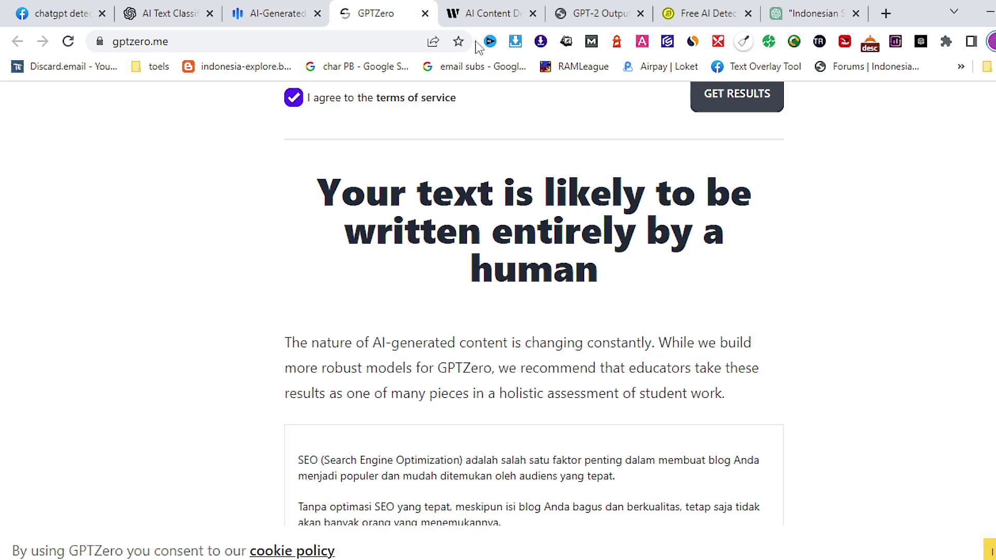
pyautogui.click(488, 13)
pyautogui.moveTo(459, 114)
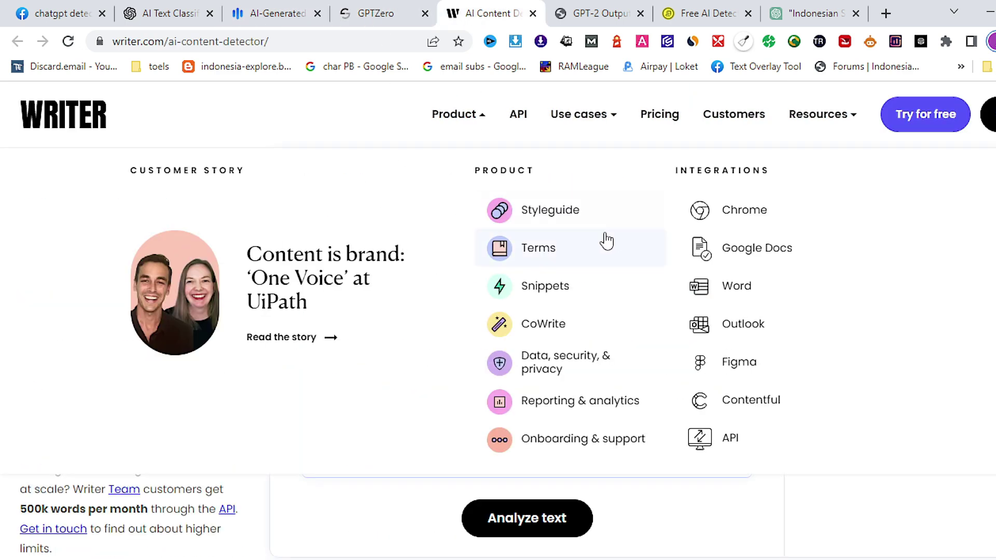
# - Open the blog indrak.eu.org in a new browser tab
pyautogui.click(886, 13)
pyautogui.click(281, 41)
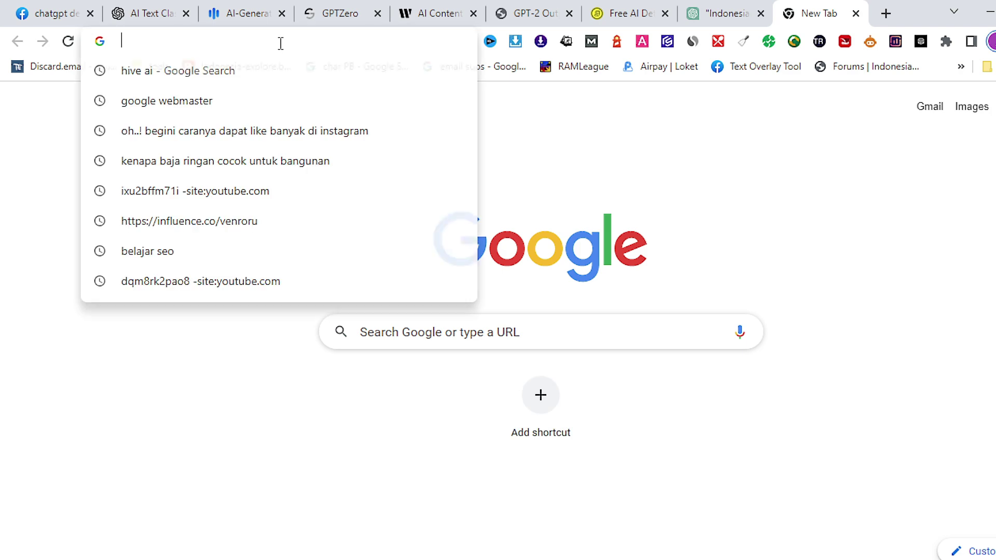
pyautogui.write('indra')
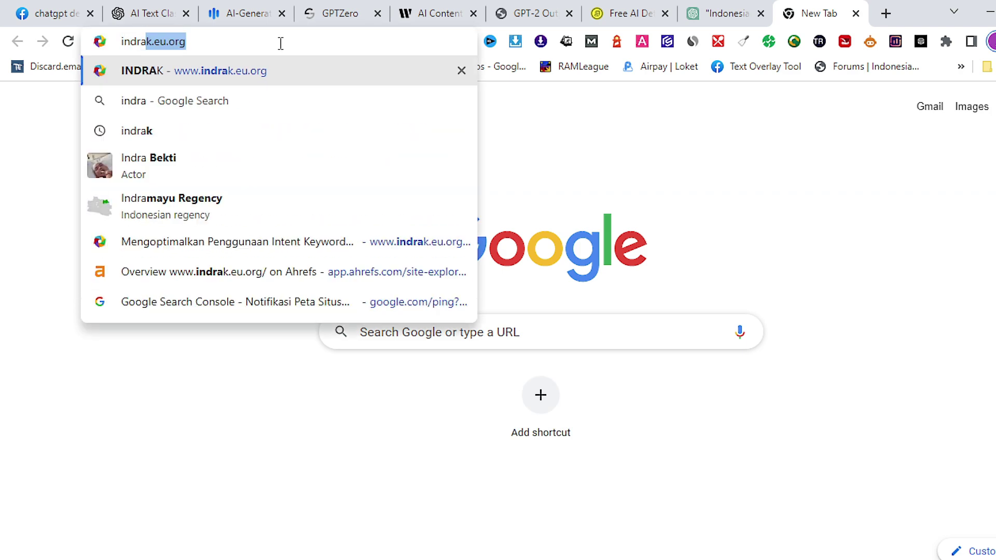
pyautogui.press('Return')
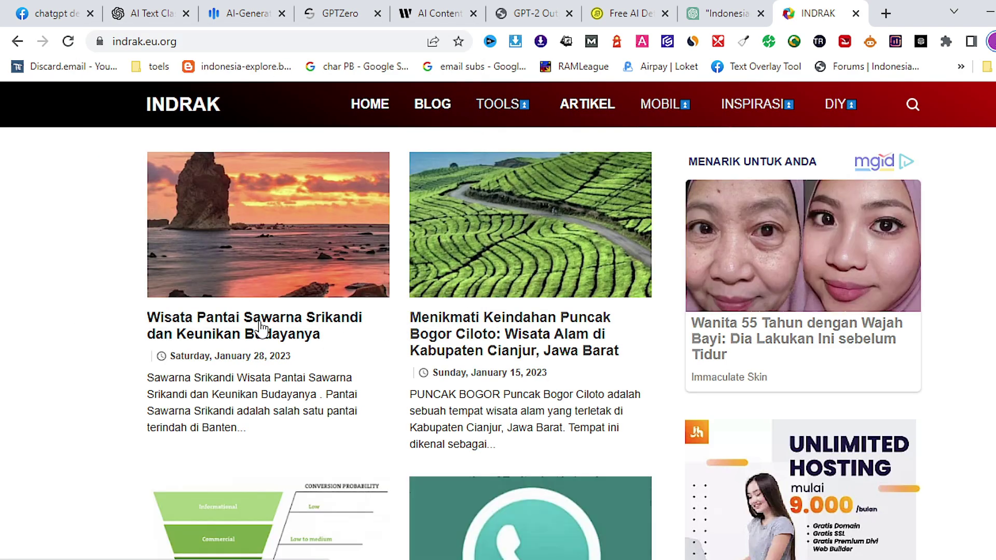
# - Open the blog article "Wisata Pantai Sawarna Srikandi dan Keunikan Budayanya" and paste its address into Writer's AI Content Detector as the URL
pyautogui.click(263, 328)
pyautogui.click(264, 42)
pyautogui.rightClick(264, 42)
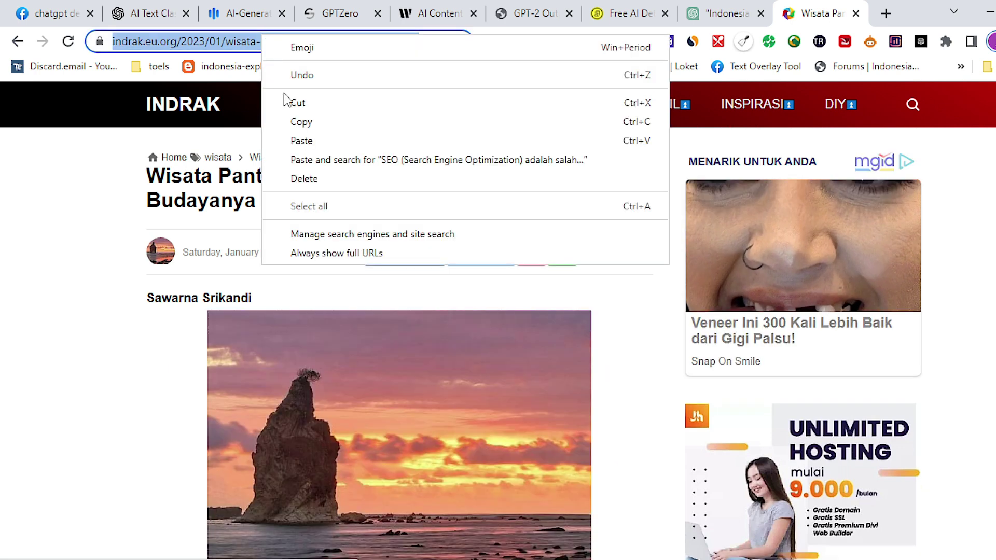
pyautogui.click(306, 122)
pyautogui.click(424, 9)
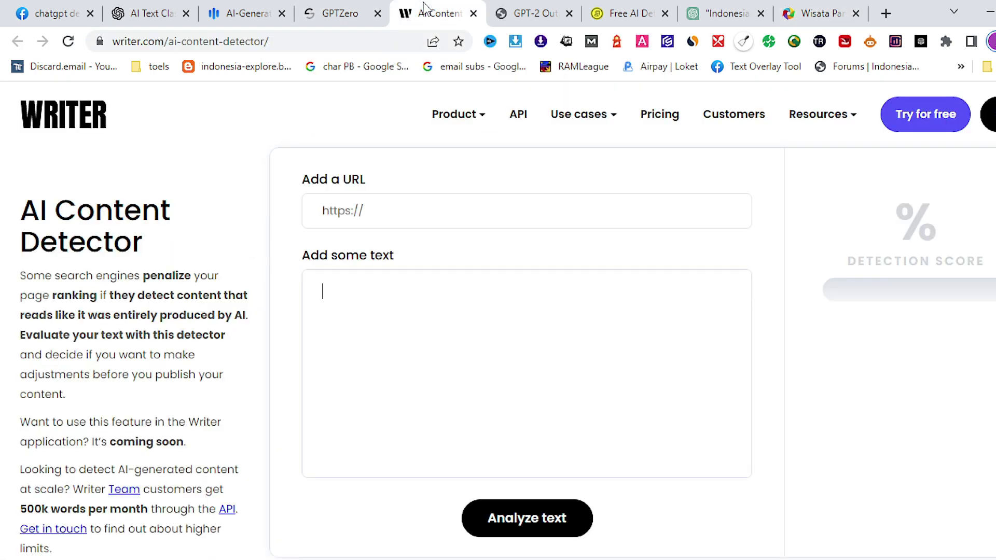
pyautogui.click(369, 210)
pyautogui.rightClick(369, 212)
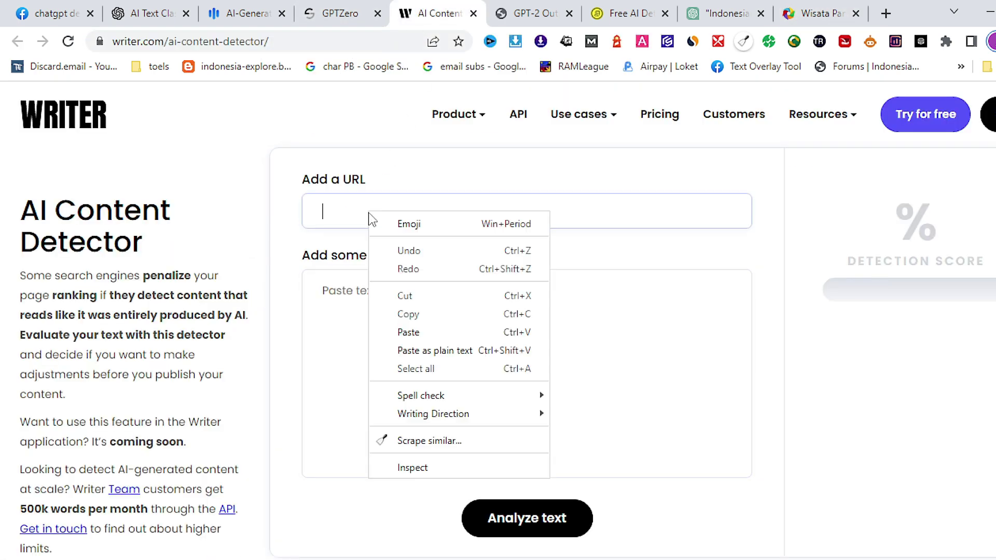
pyautogui.click(413, 333)
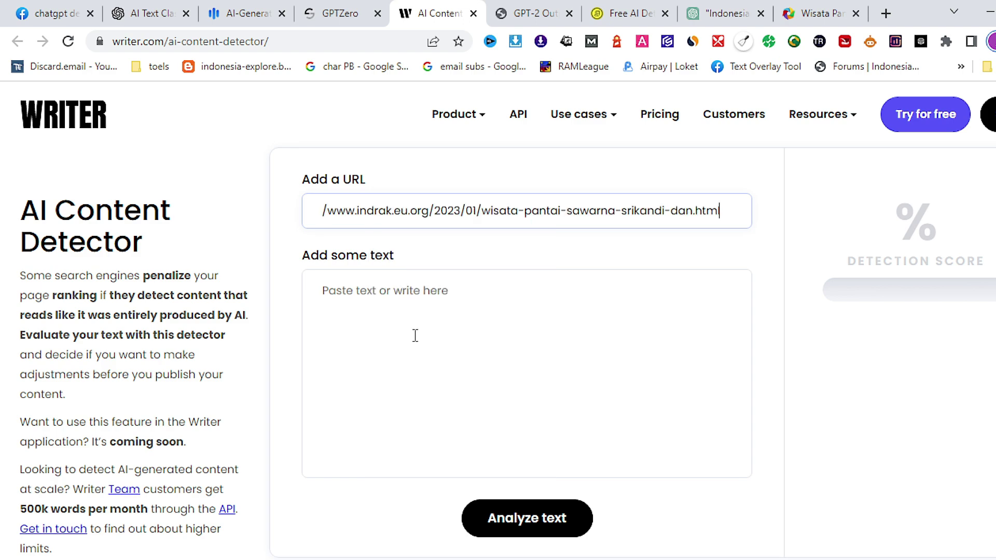
# - Copy the article's body text from the blog and paste it into Writer's detector as the text to check
pyautogui.click(817, 13)
pyautogui.scroll(-8, 590, 262)
pyautogui.moveTo(146, 178); pyautogui.dragTo(483, 342)
pyautogui.rightClick(473, 270)
pyautogui.click(511, 281)
pyautogui.click(356, 16)
pyautogui.click(415, 15)
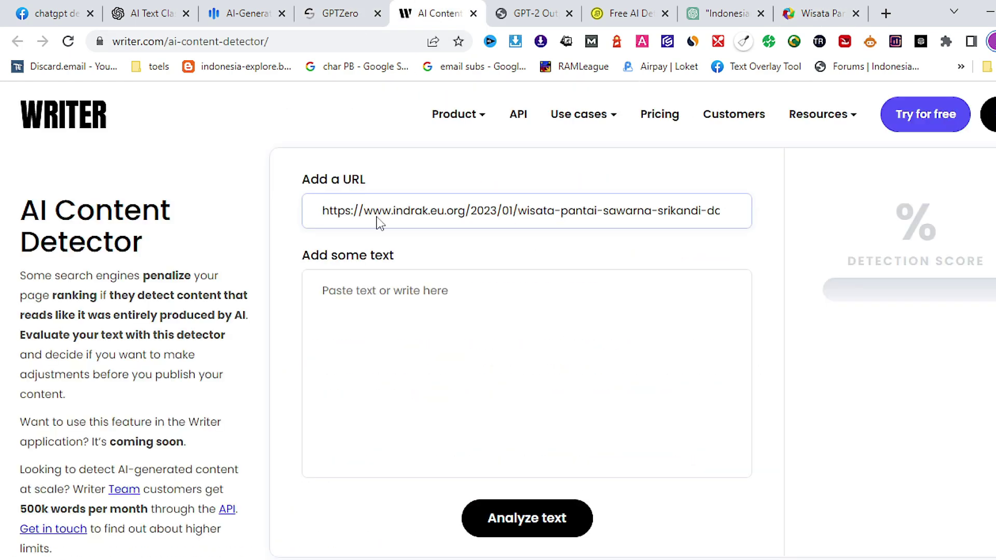
pyautogui.click(380, 286)
pyautogui.rightClick(380, 286)
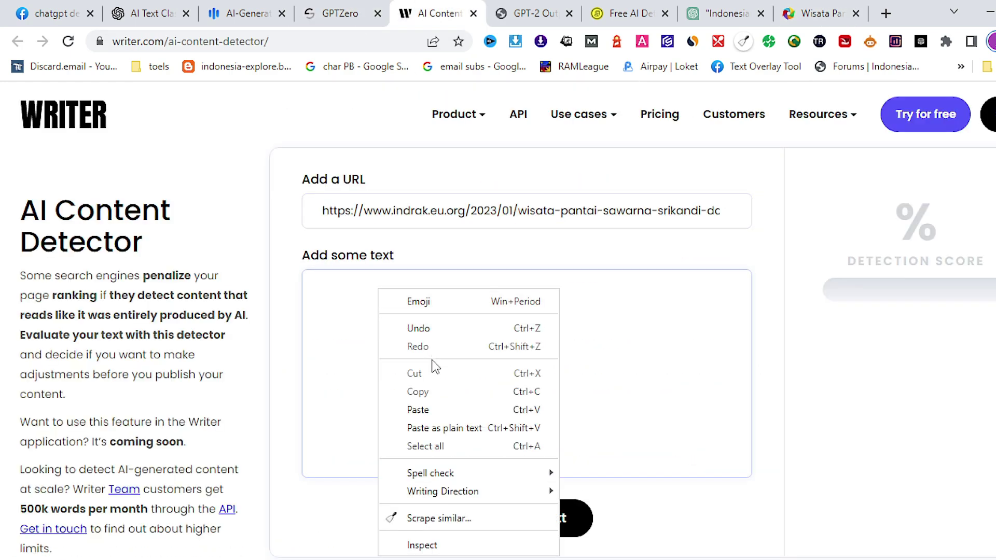
pyautogui.click(425, 410)
# - Trim the pasted text below the 1500-character limit by deleting everything after the paragraph ending "masih kental di kawasan tersebut."
pyautogui.moveTo(383, 444); pyautogui.dragTo(293, 310)
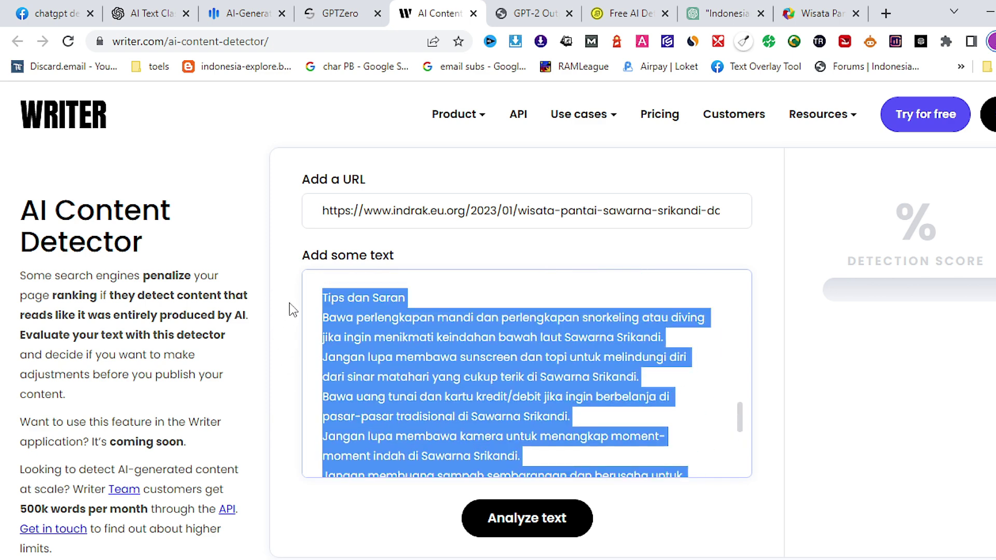
pyautogui.press('BackSpace')
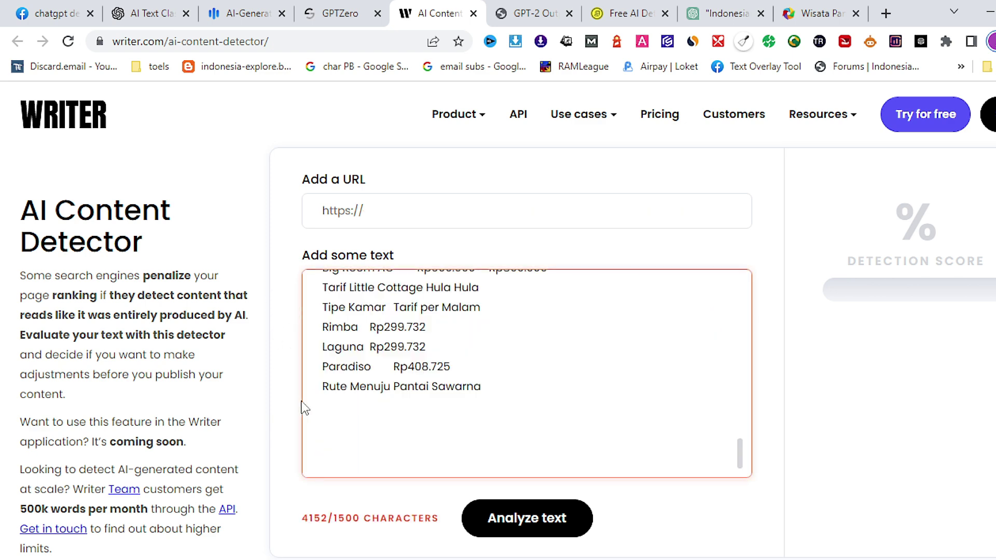
pyautogui.moveTo(483, 388); pyautogui.dragTo(302, 353)
pyautogui.press('BackSpace')
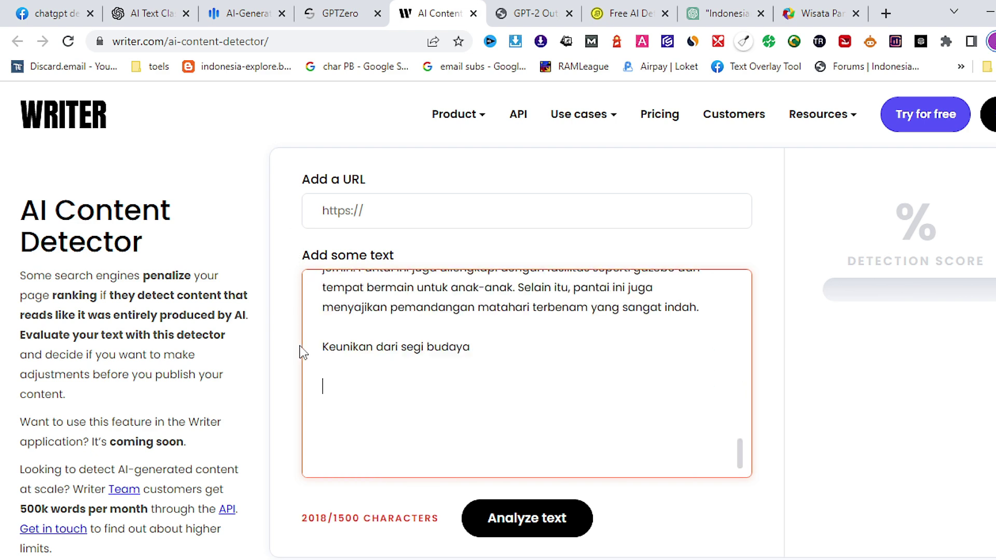
pyautogui.scroll(2, 492, 381)
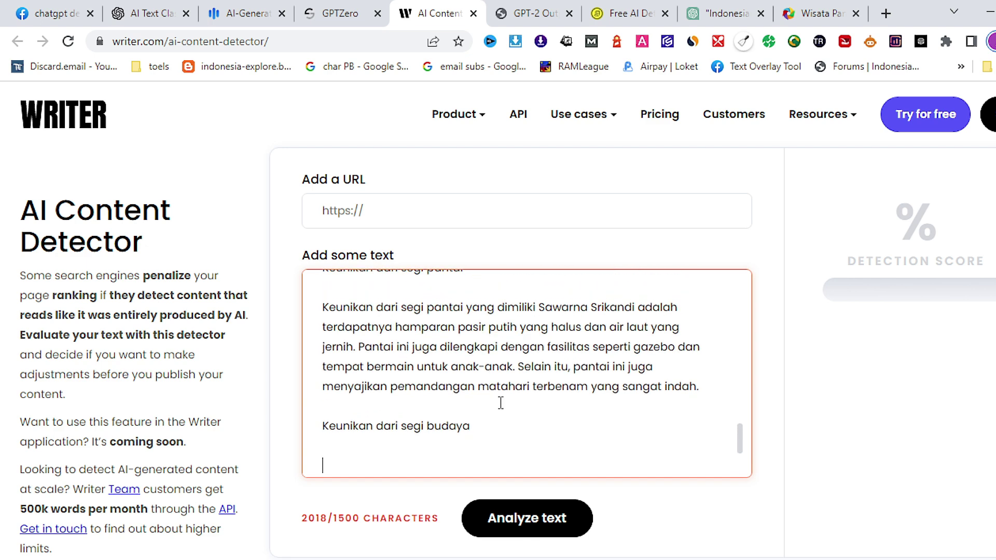
pyautogui.moveTo(494, 423); pyautogui.dragTo(326, 370)
pyautogui.press('BackSpace')
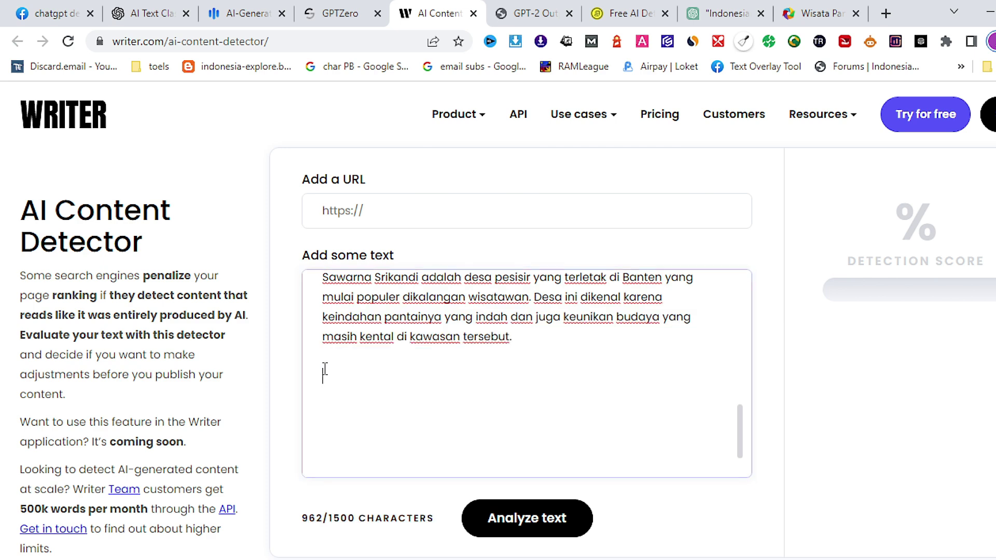
# - Check the shortened article text, analyze it in Writer, and review the detection score alongside the text
pyautogui.click(481, 396)
pyautogui.scroll(3, 481, 395)
pyautogui.scroll(-3, 481, 395)
pyautogui.click(542, 526)
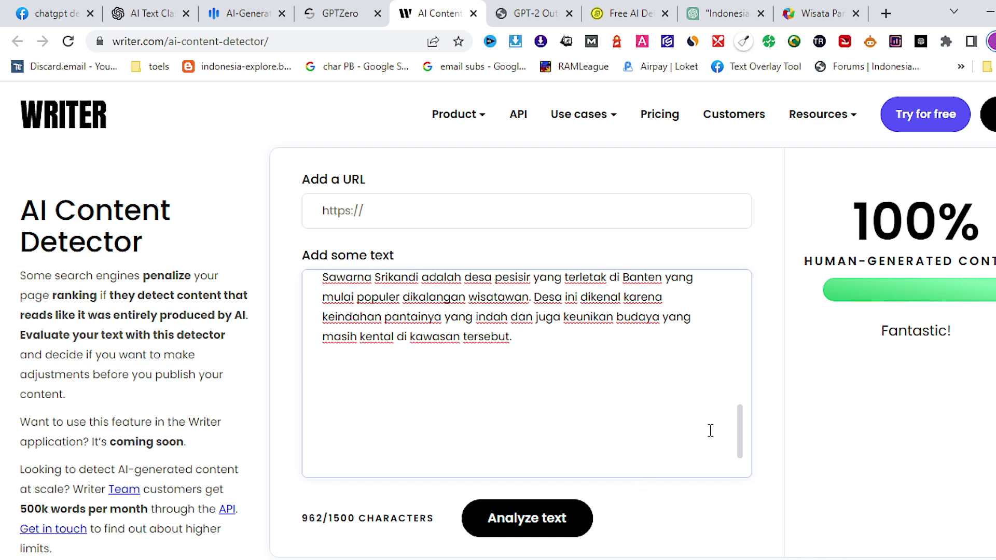
pyautogui.scroll(5, 711, 431)
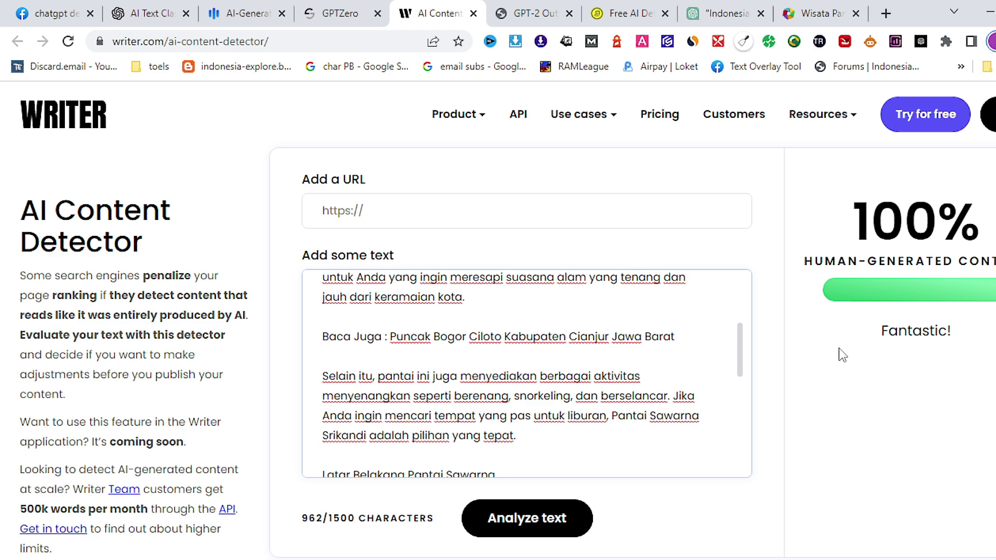
# - Revisit the GPT-2 Output Detector and Content at Scale pages to review their results for the SEO article
pyautogui.click(534, 13)
pyautogui.scroll(3, 572, 238)
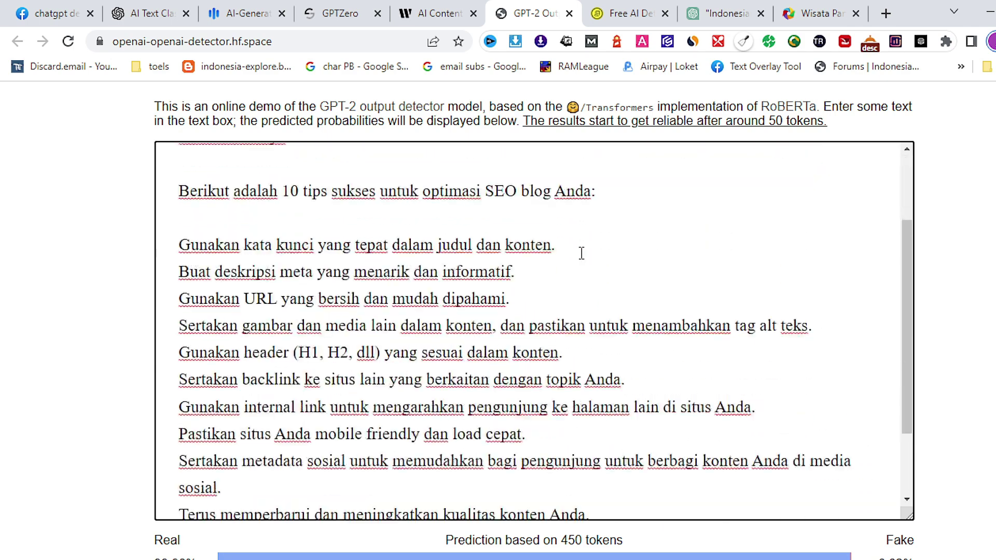
pyautogui.scroll(-1, 584, 251)
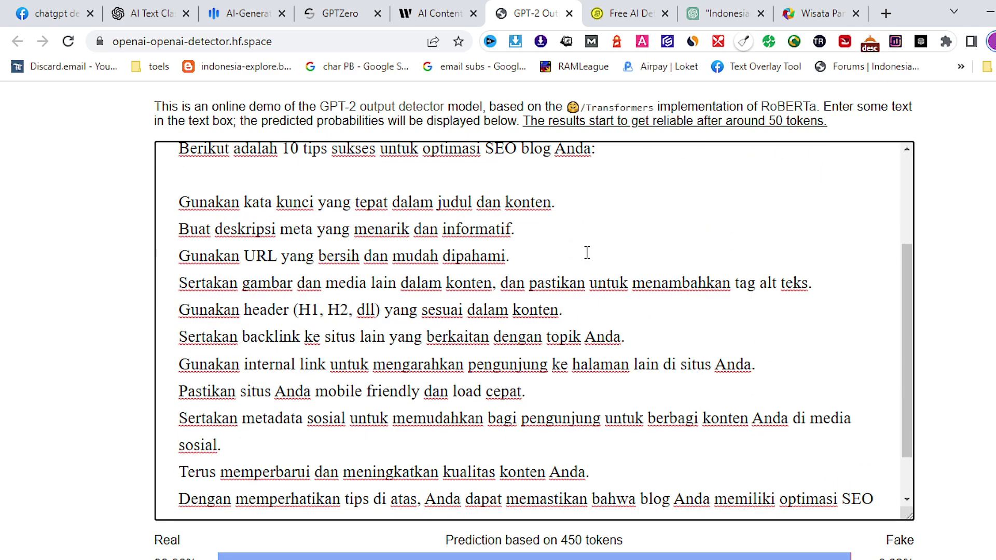
pyautogui.click(632, 13)
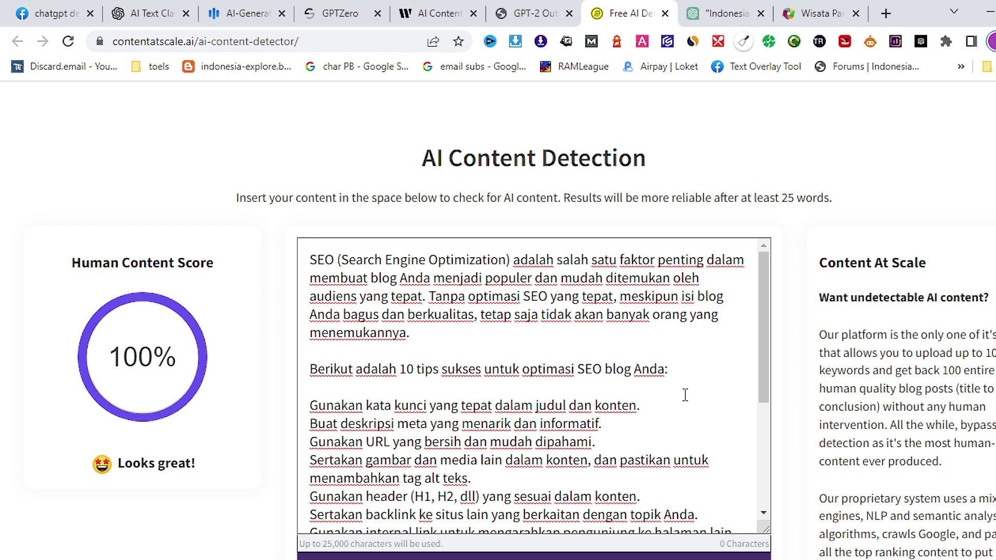